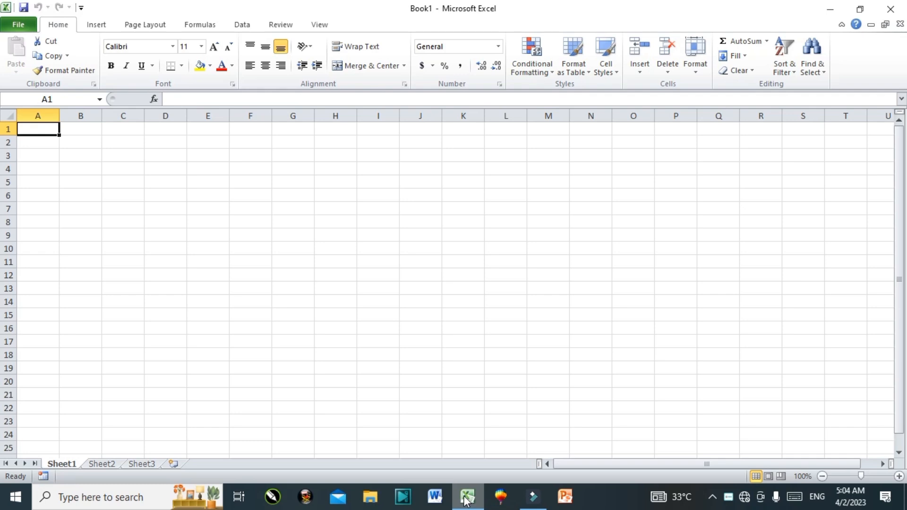
Open the workbook "sheet no 5" from New folder on the Desktop.
left_click(20, 24)
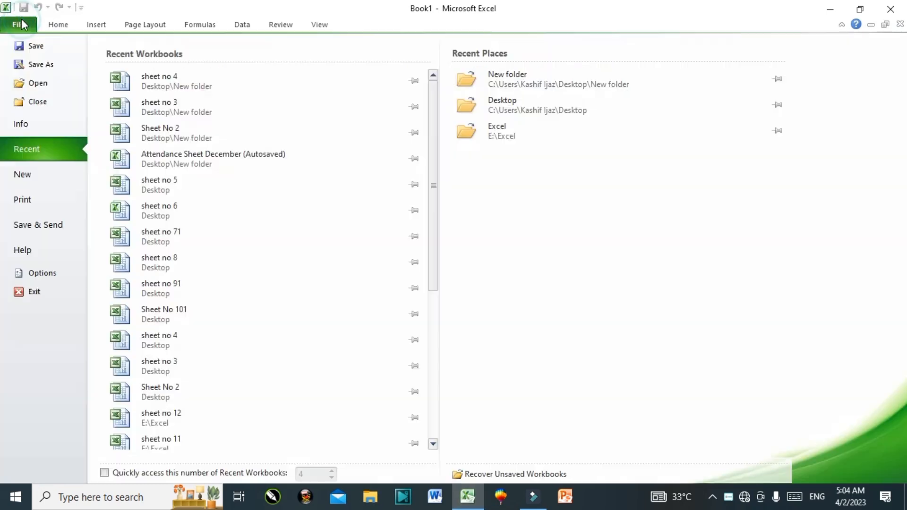
left_click(56, 84)
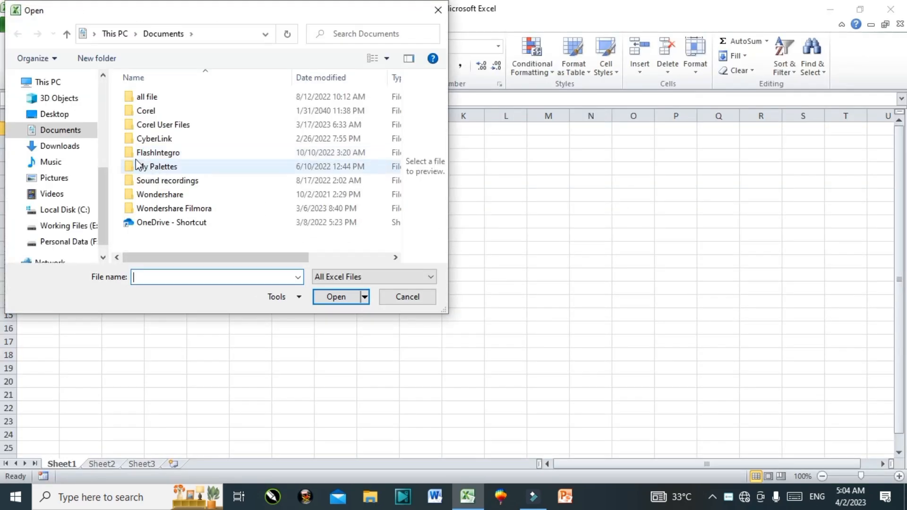
left_click(58, 117)
double_click(158, 96)
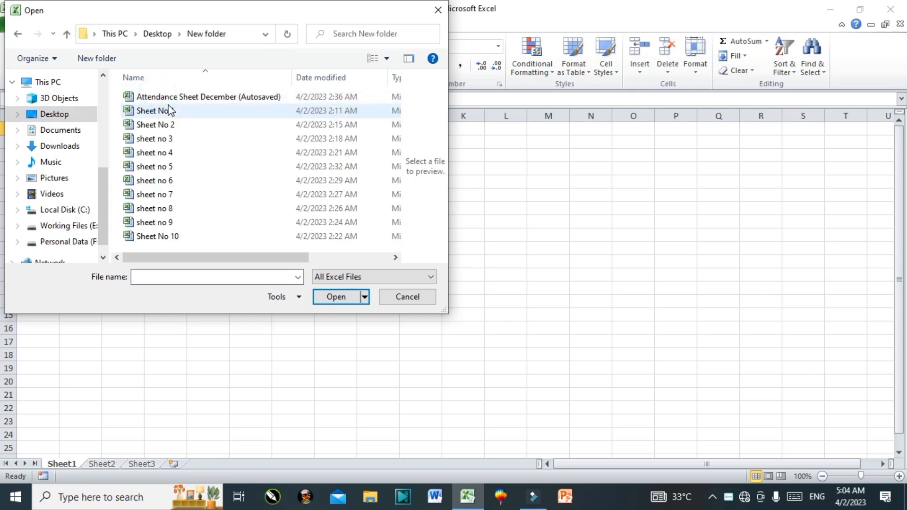
left_click(186, 166)
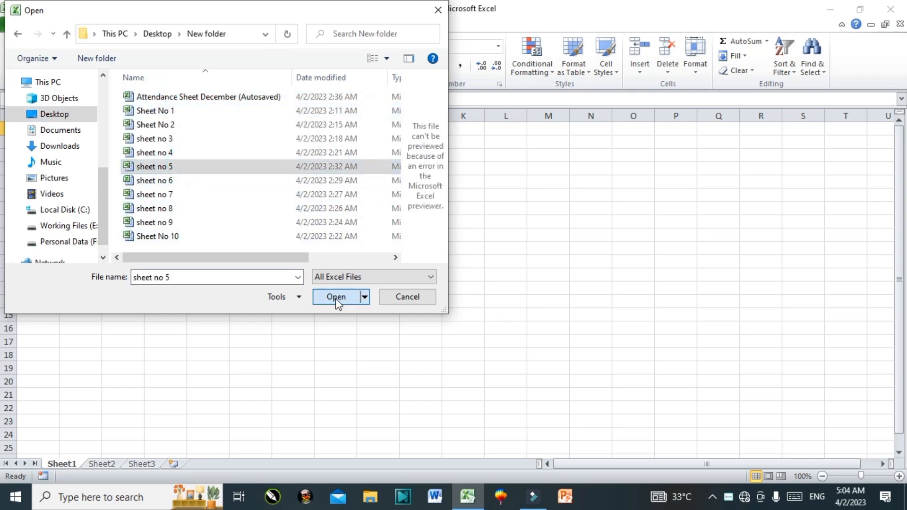
left_click(336, 297)
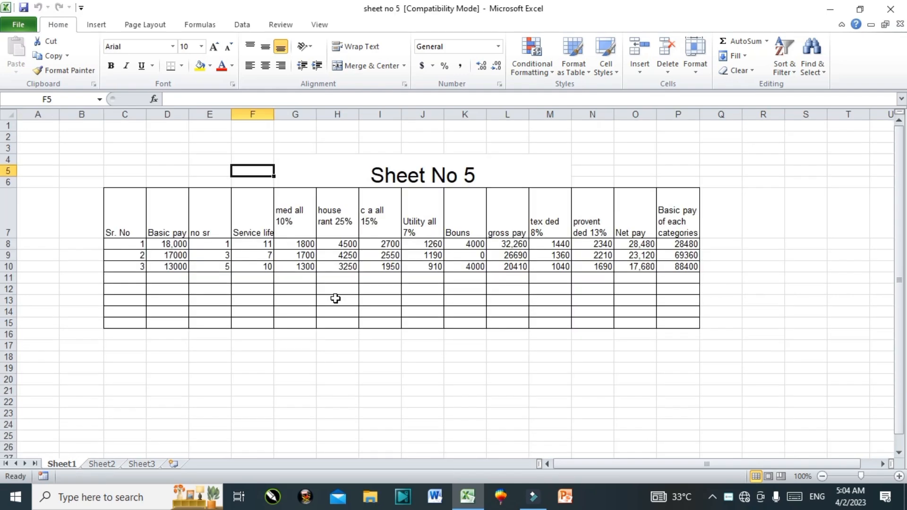
Examine the sheet title and the pay table in C7:P15, including the formula for the last category's basic pay.
left_click(396, 175)
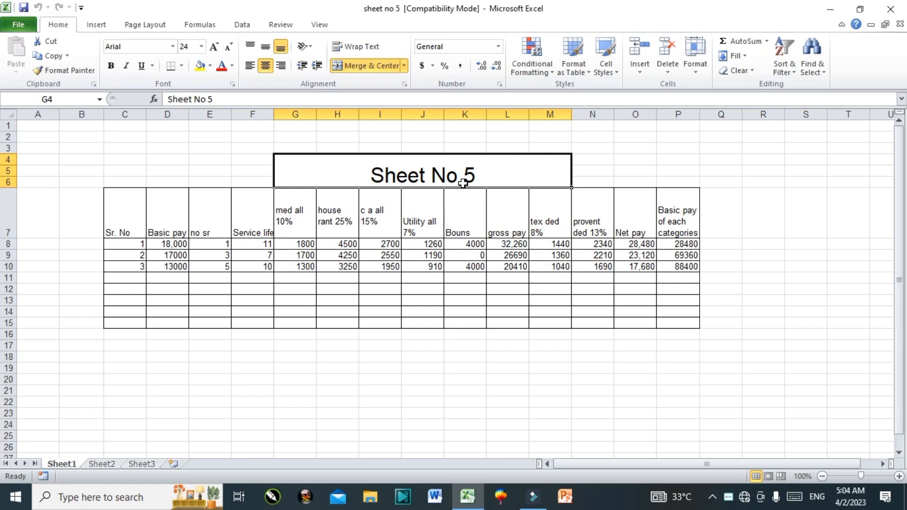
left_click(337, 241)
left_click_drag(125, 204, 681, 319)
left_click(409, 172)
left_click_drag(300, 123, 337, 137)
left_click(432, 160)
left_click_drag(132, 206, 682, 318)
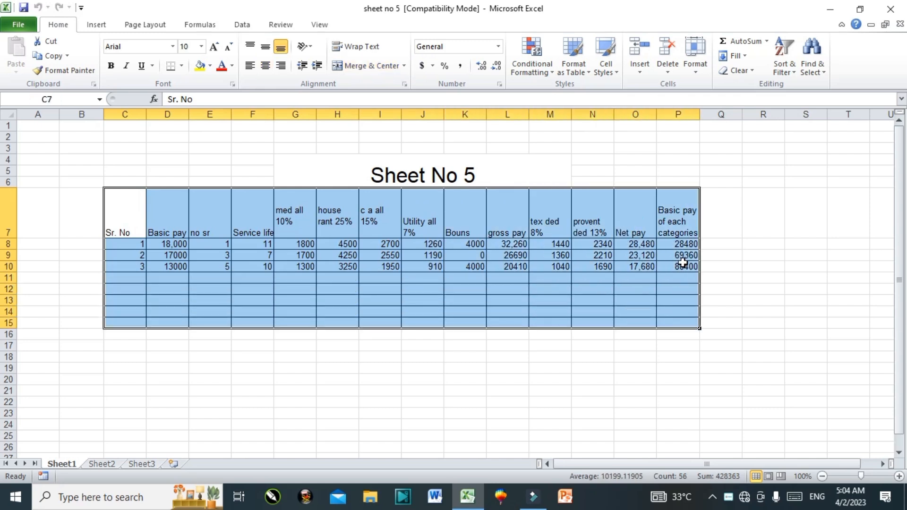
left_click(680, 266)
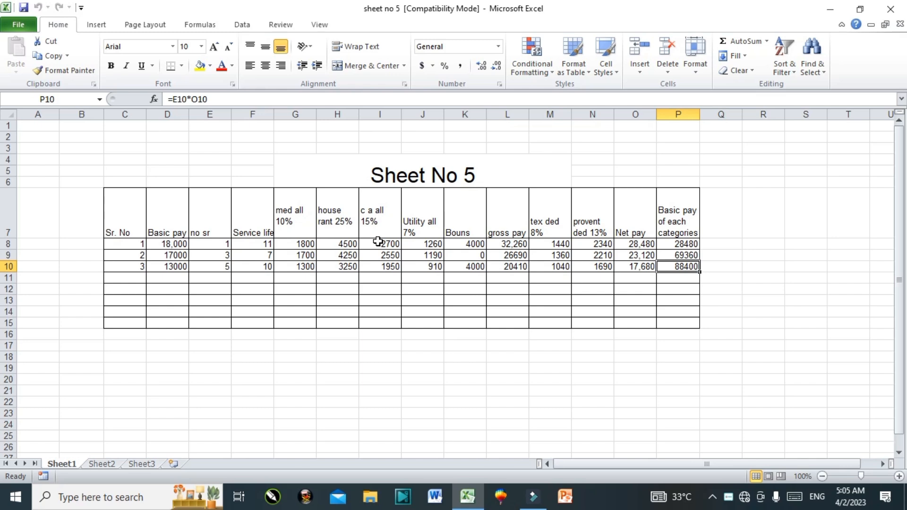
Clear the allowance, bonus, deduction and pay values of the first record in G8:P8.
left_click(257, 242)
left_click_drag(294, 242, 684, 243)
key("Delete")
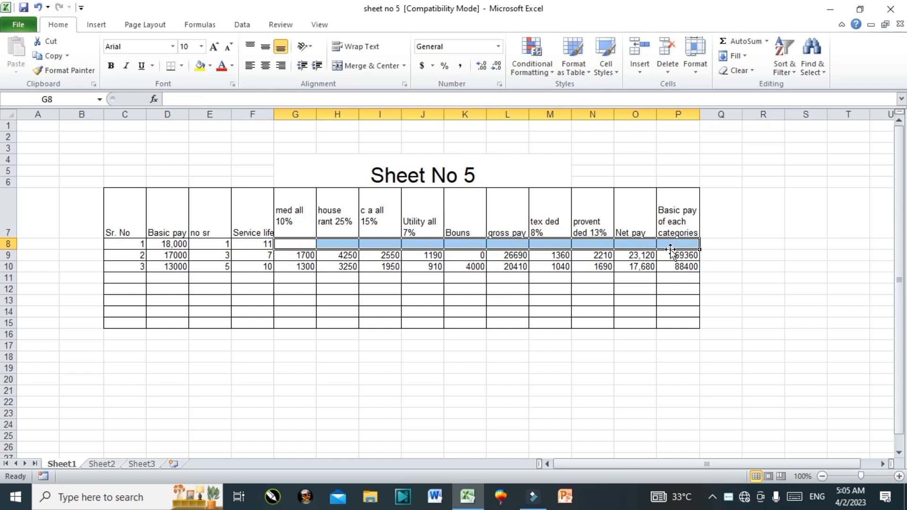
left_click(562, 286)
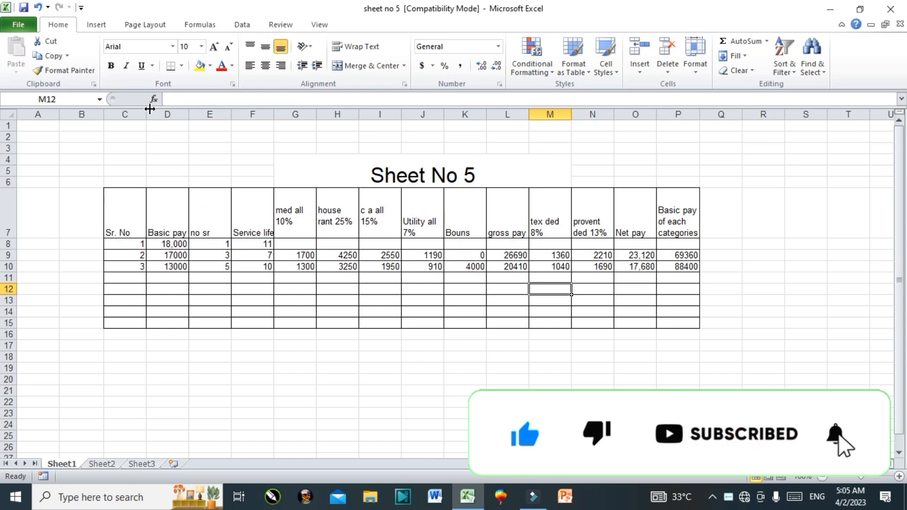
Insert a blank column before the Sr. No column.
left_click(179, 227)
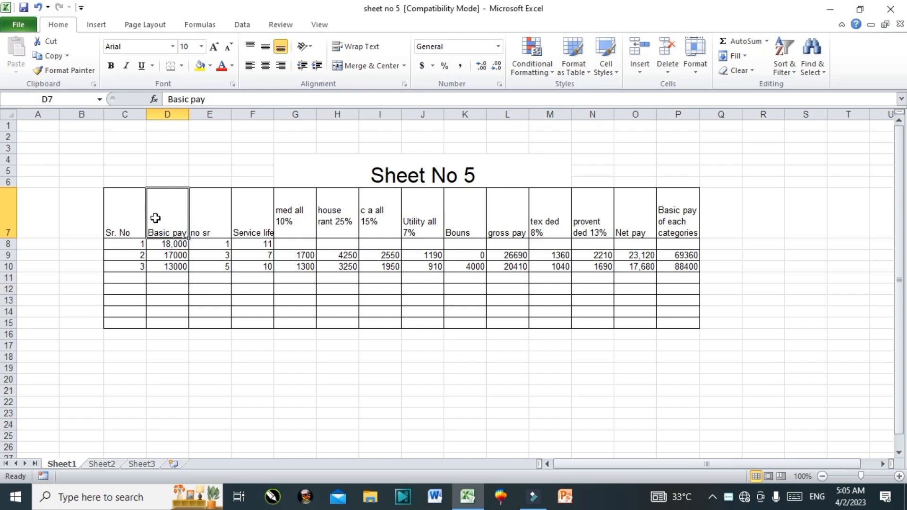
left_click(144, 115)
right_click(145, 115)
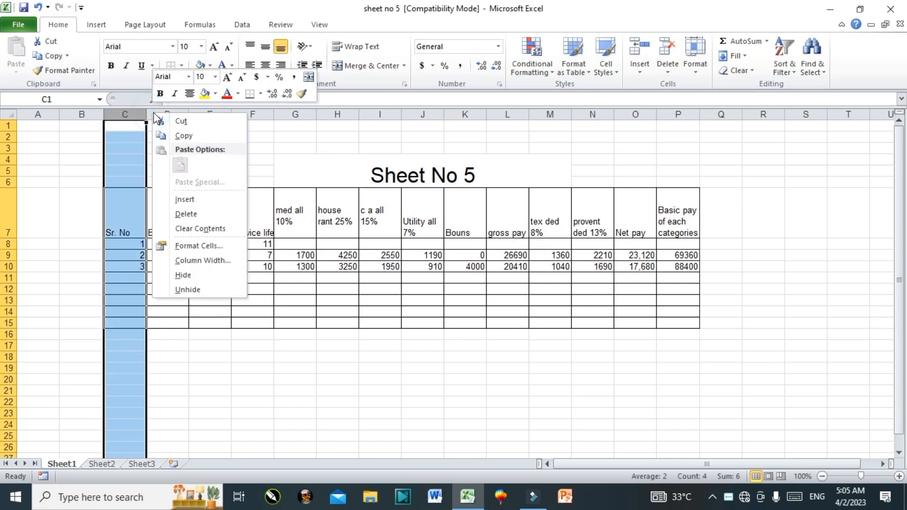
left_click(193, 201)
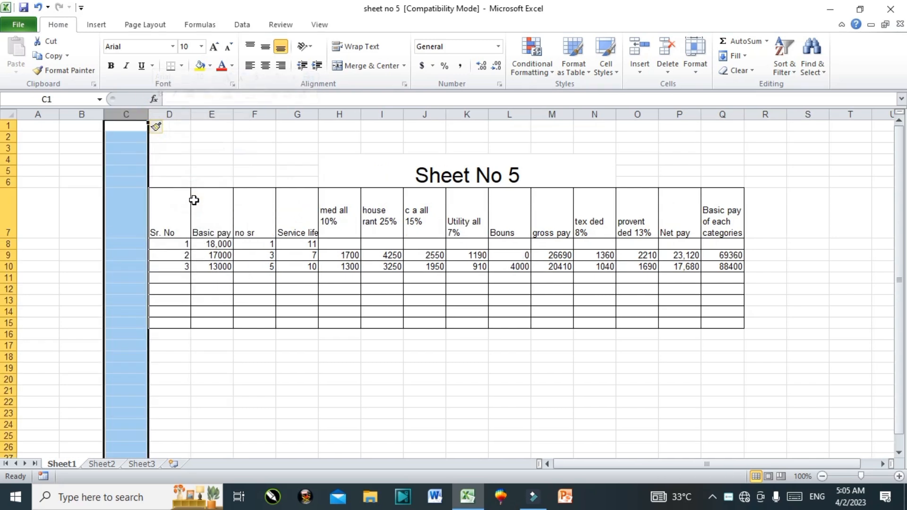
Insert a blank column between the Sr. No and Basic pay columns.
left_click(195, 116)
right_click(198, 118)
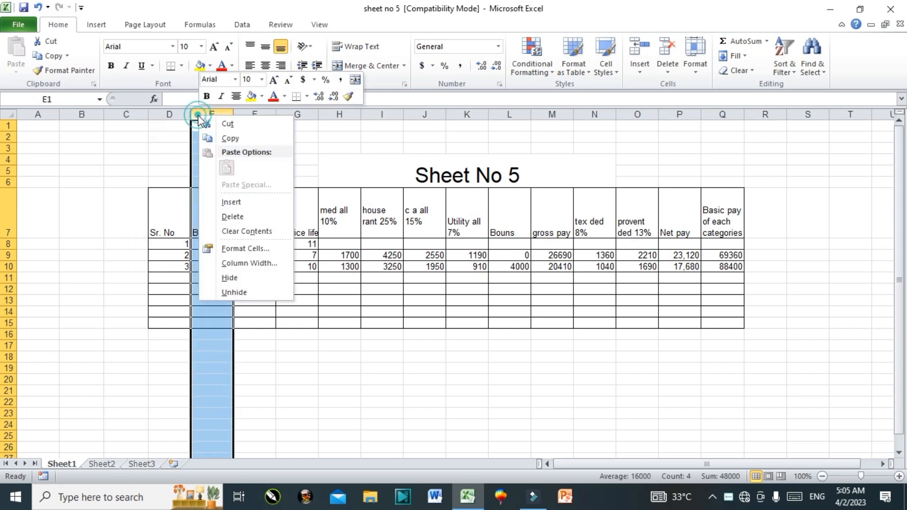
left_click(233, 201)
left_click(250, 231)
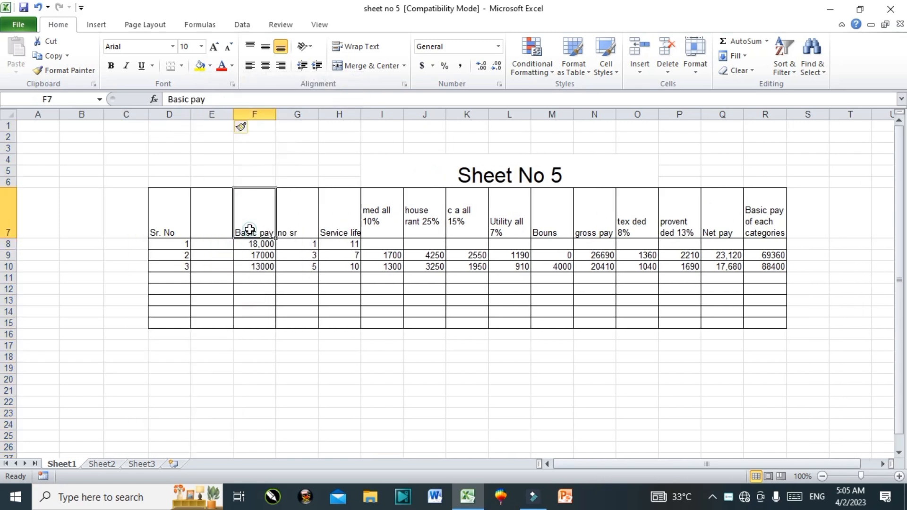
Enter "Desgation" as the heading of the new column in cell E7.
left_click(222, 220)
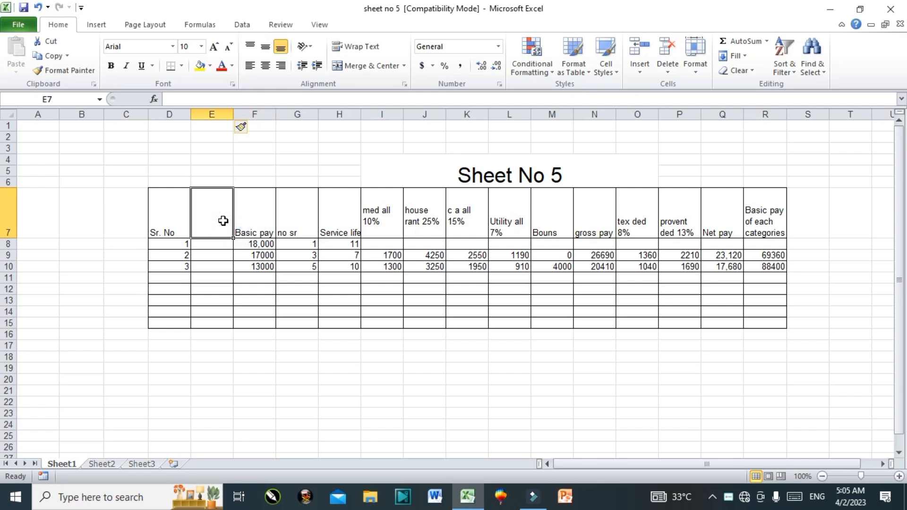
type("DEsgio")
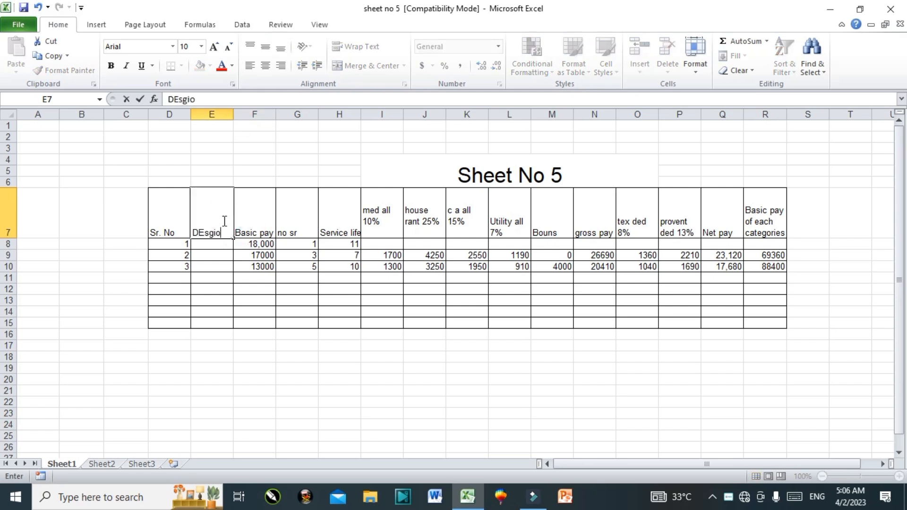
type("on")
key("Return")
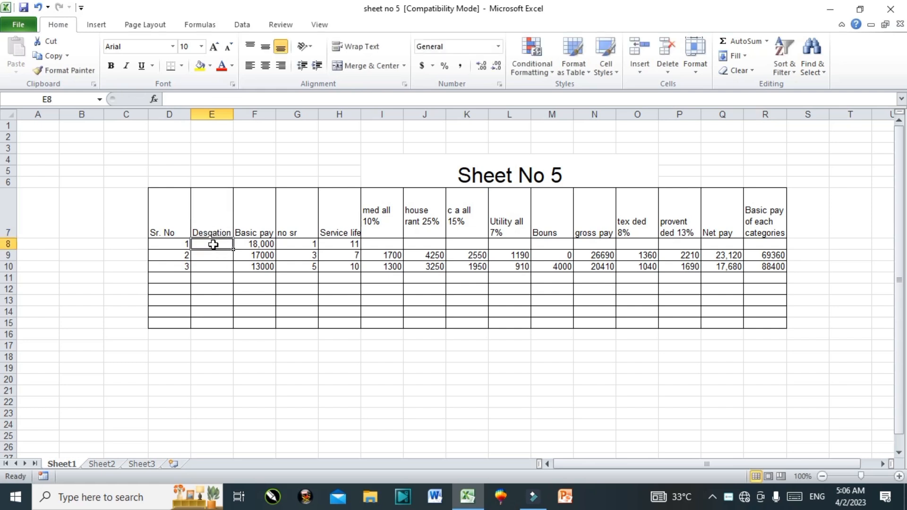
Fill in the designations G.M, Peon and Office boy for the three records in E8:E10.
type("G.M")
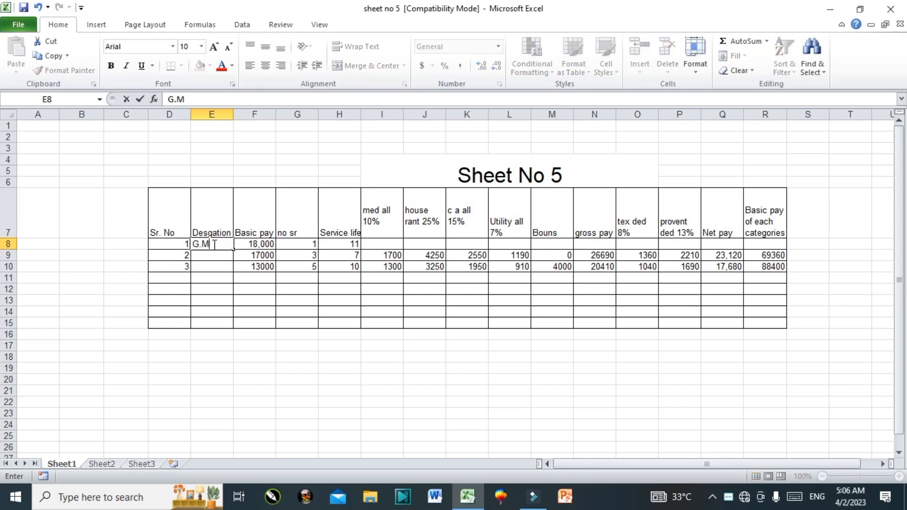
key("Return")
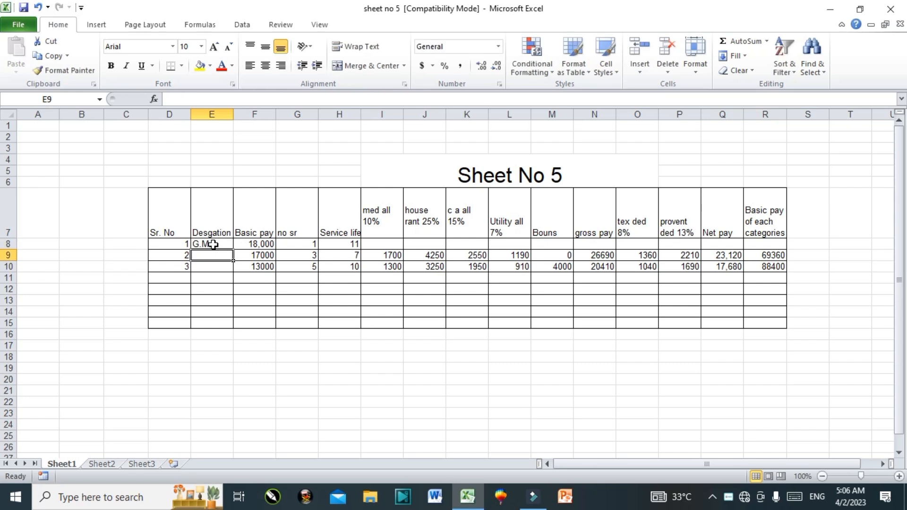
type("Peon")
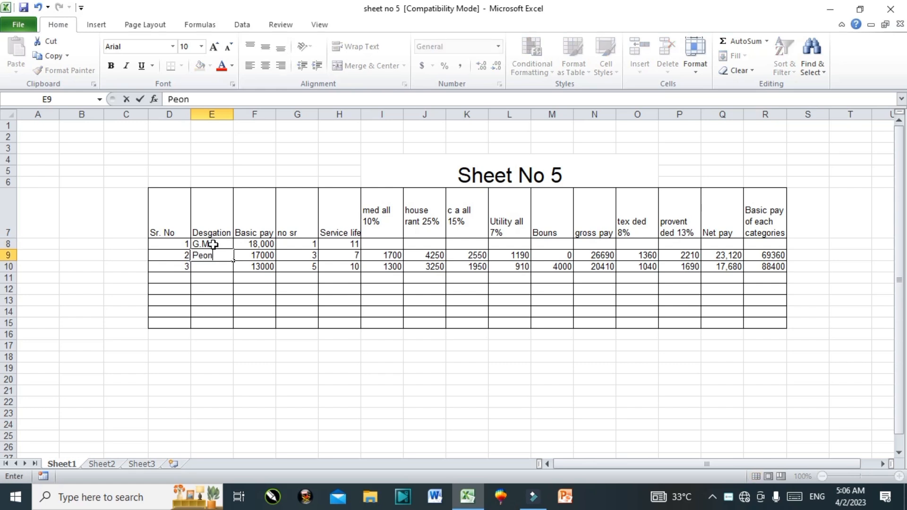
key("Return")
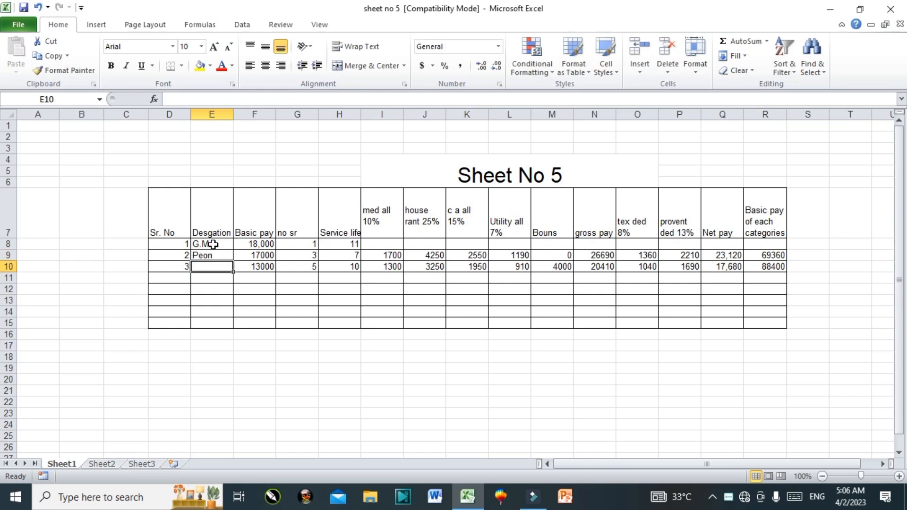
type("Officde bod")
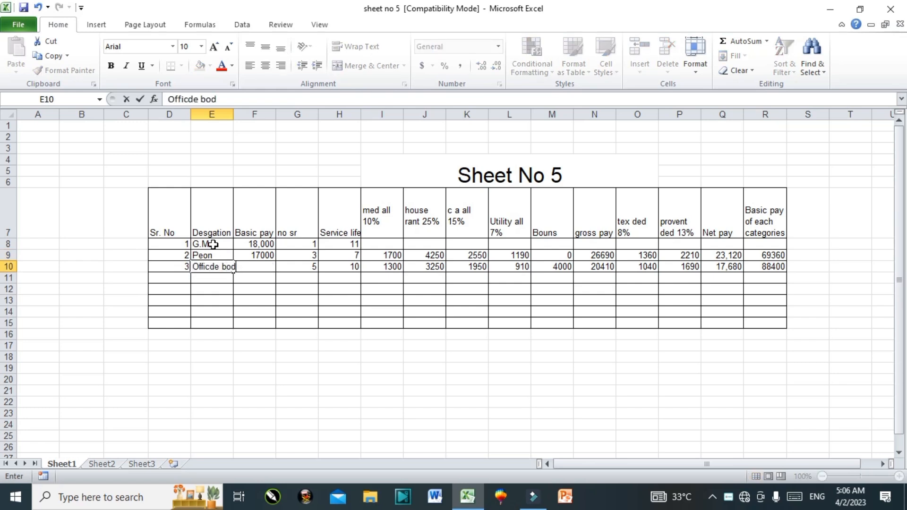
key("BackSpace")
key("Left")
key("Left")
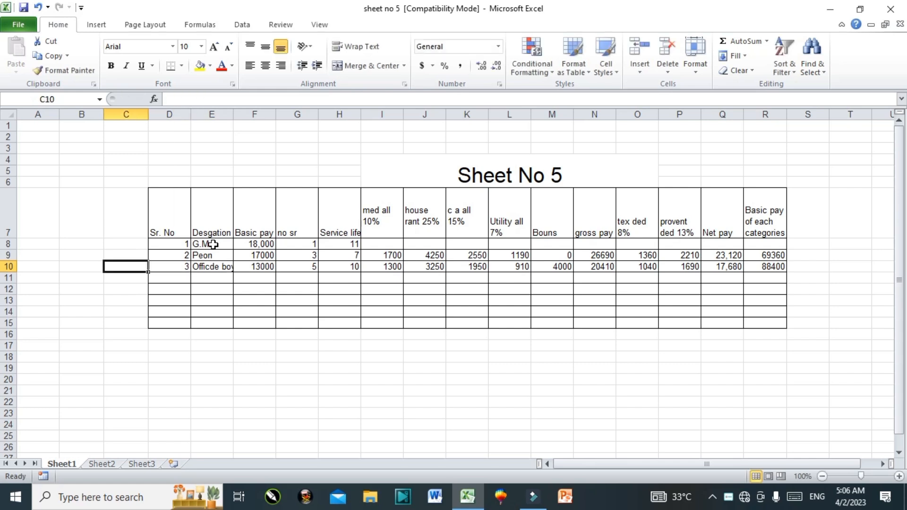
double_click(213, 266)
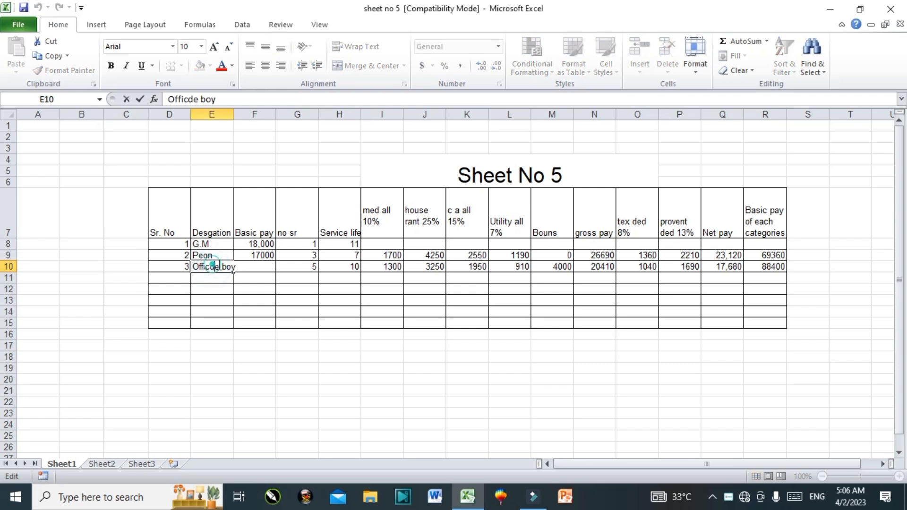
key("BackSpace")
left_click(222, 278)
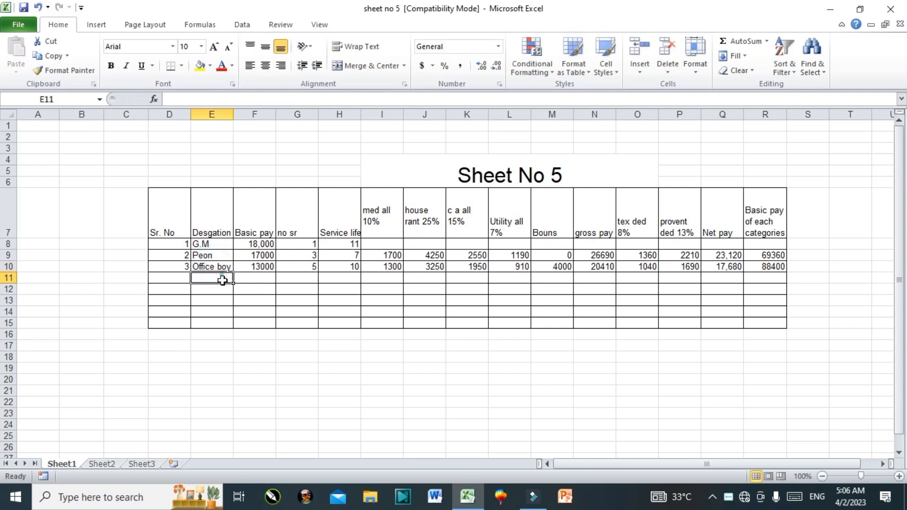
left_click(220, 266)
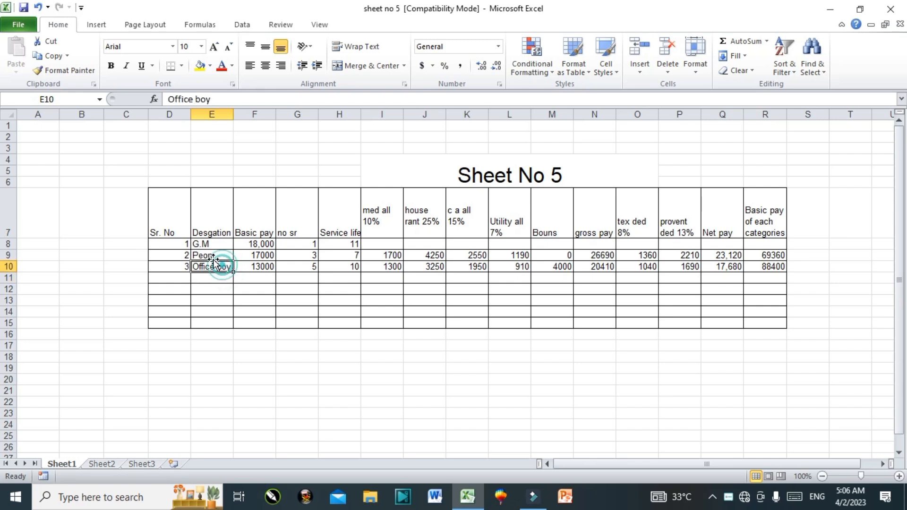
left_click(382, 242)
left_click_drag(372, 224, 769, 232)
left_click(769, 232)
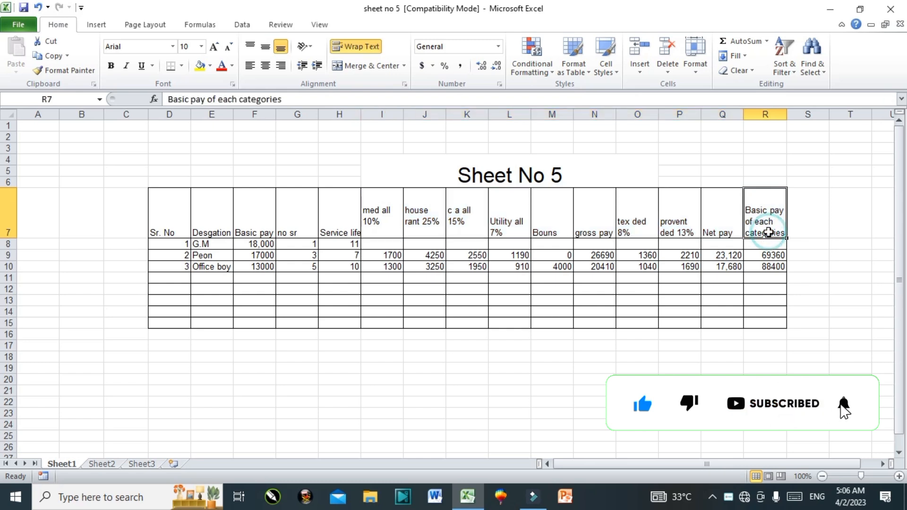
Calculate the first record's medical allowance in I8 with the formula =F8*10%.
left_click(373, 244)
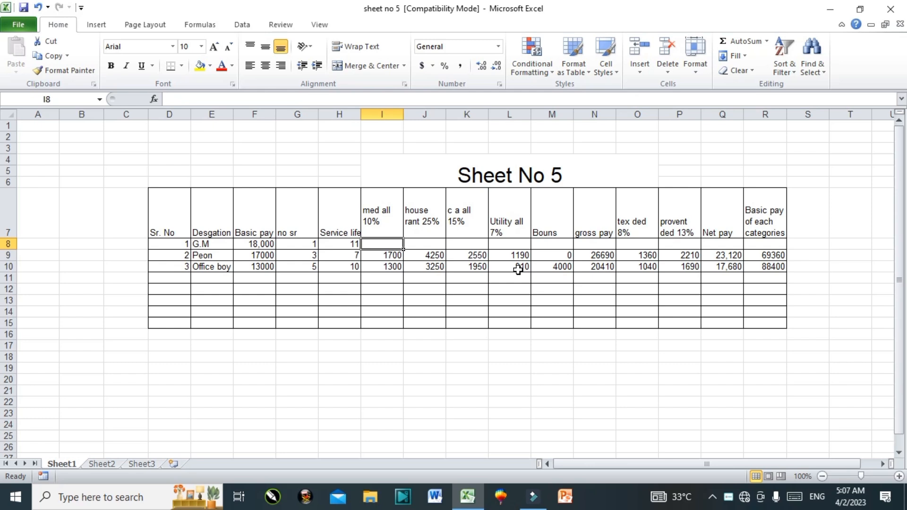
type("=")
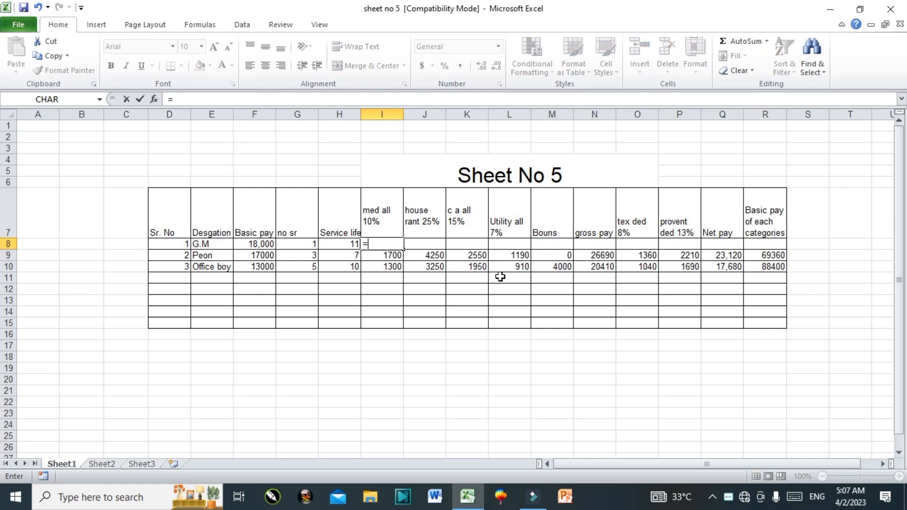
left_click(263, 243)
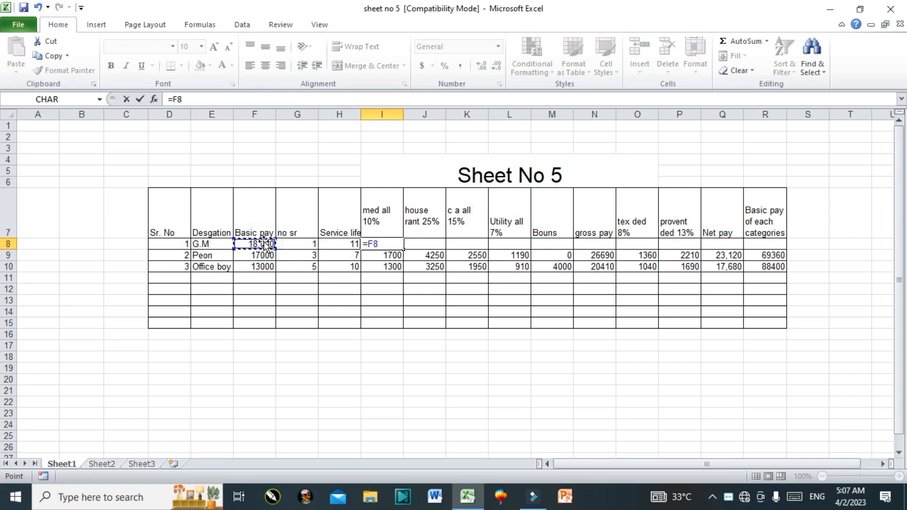
type("*10%")
key("Return")
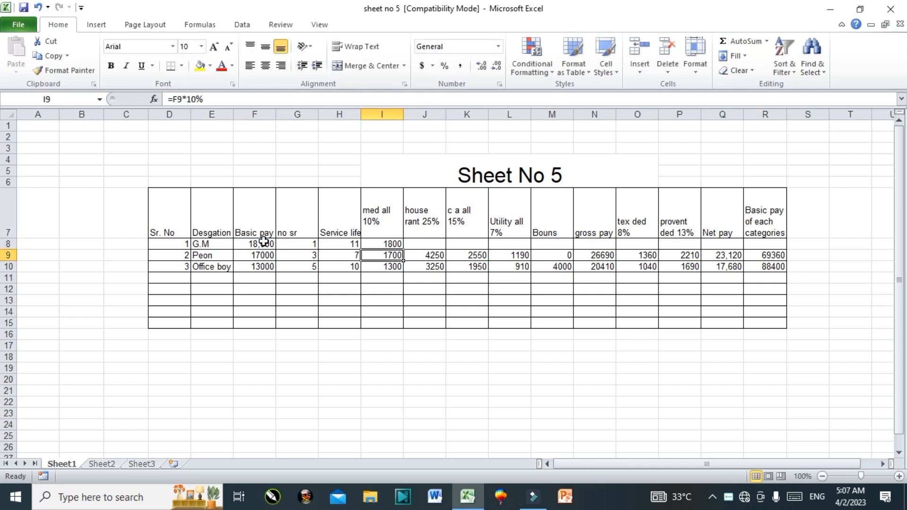
Calculate the first record's house rent in J8 with the formula =F8*25%.
left_click(444, 243)
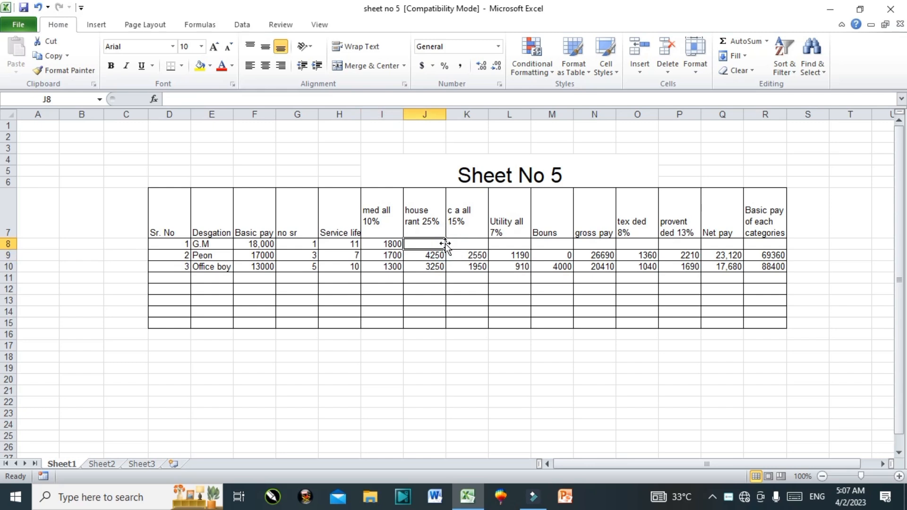
type("*")
type("=")
left_click(255, 243)
type("*")
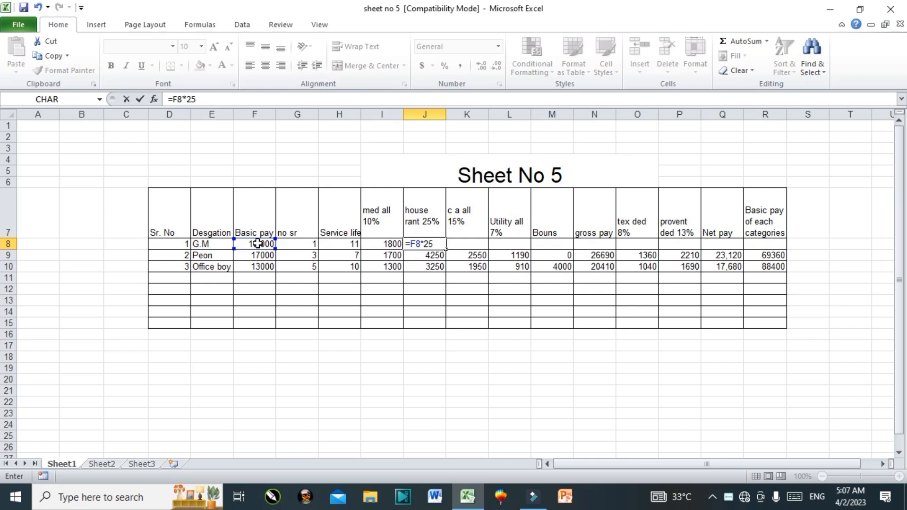
type("25%")
key("Return")
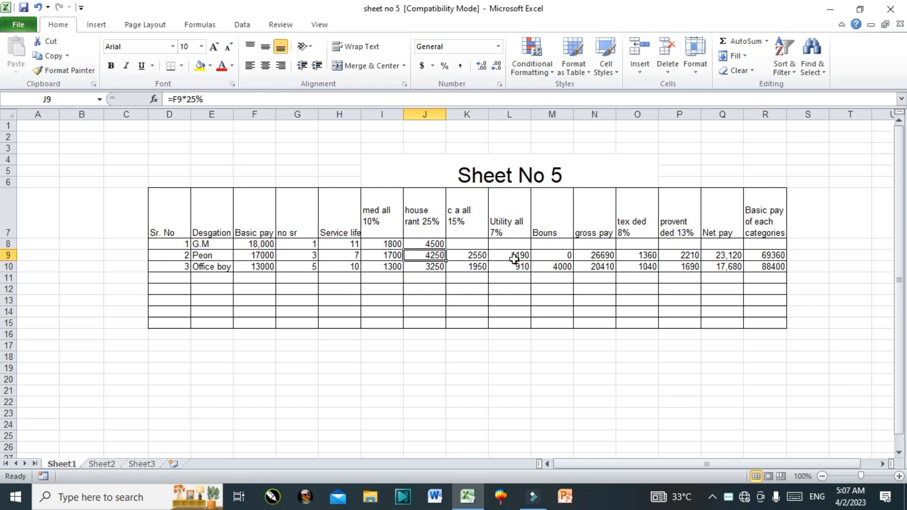
Calculate the first record's c a allowance in K8 with the formula =F8*15%.
left_click(467, 245)
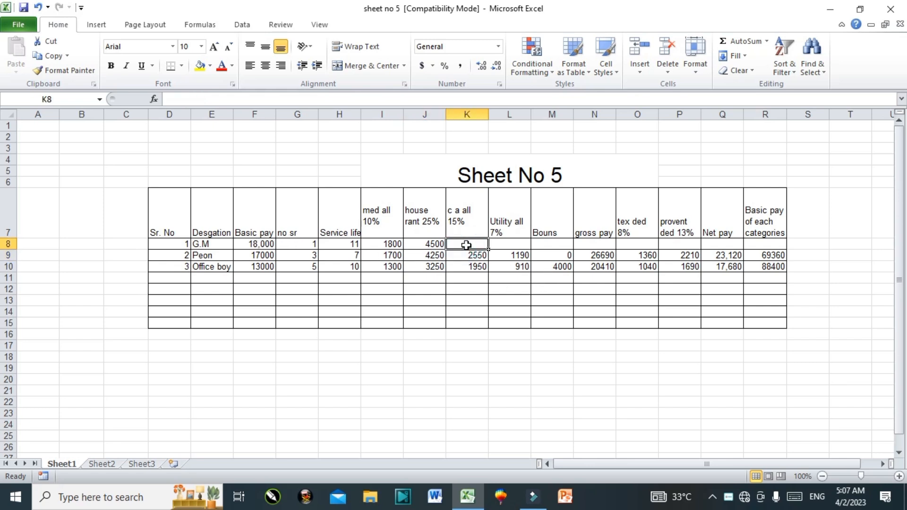
type("=")
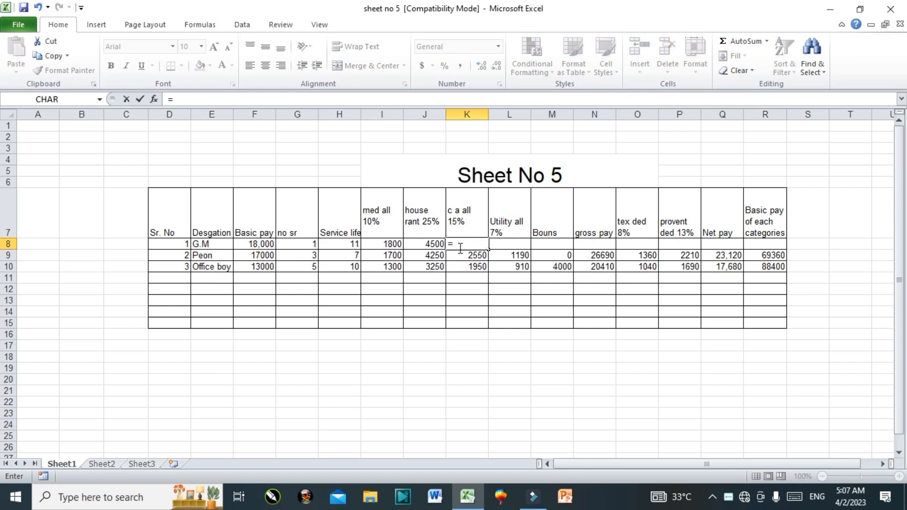
left_click(261, 247)
type("*")
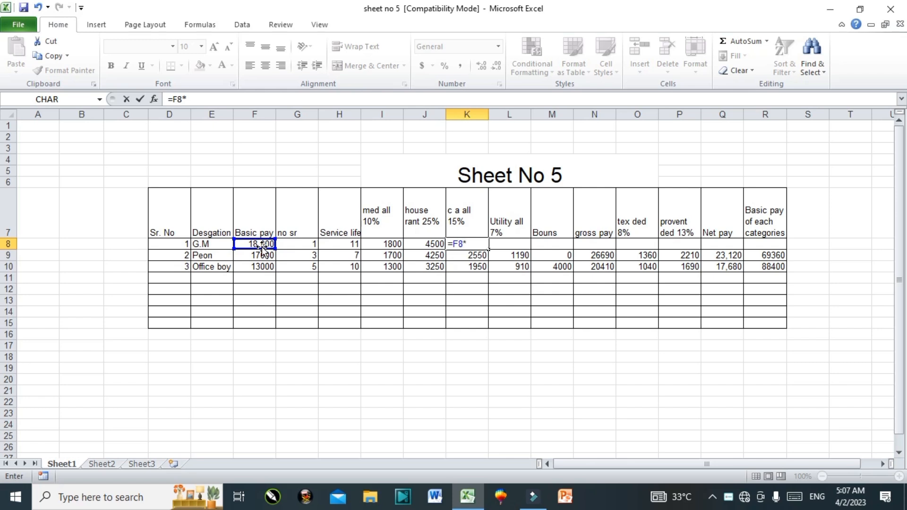
type("15%")
key("Return")
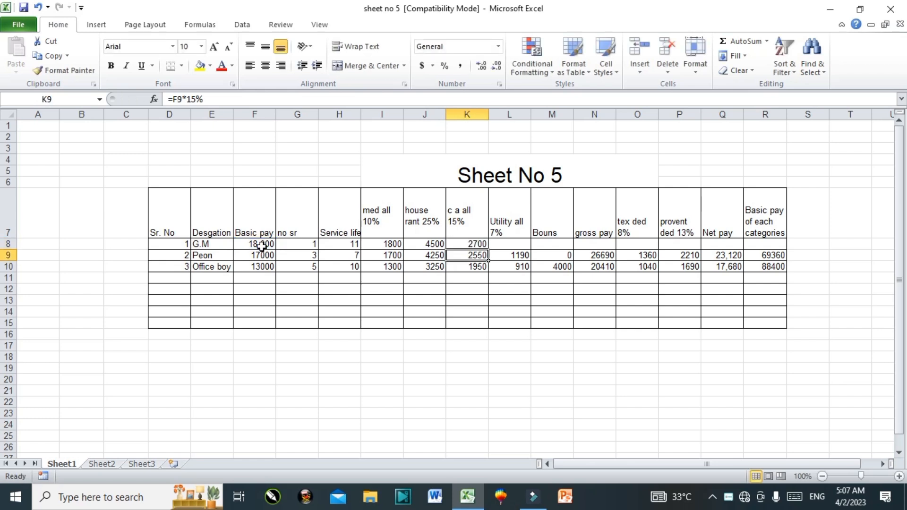
Calculate the first record's utility allowance in L8 with the formula =F8*7%.
left_click(522, 243)
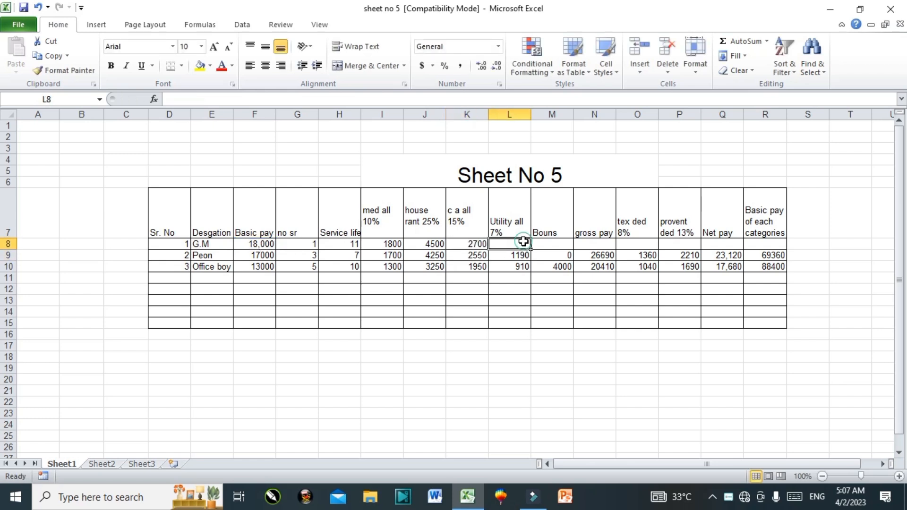
type("=")
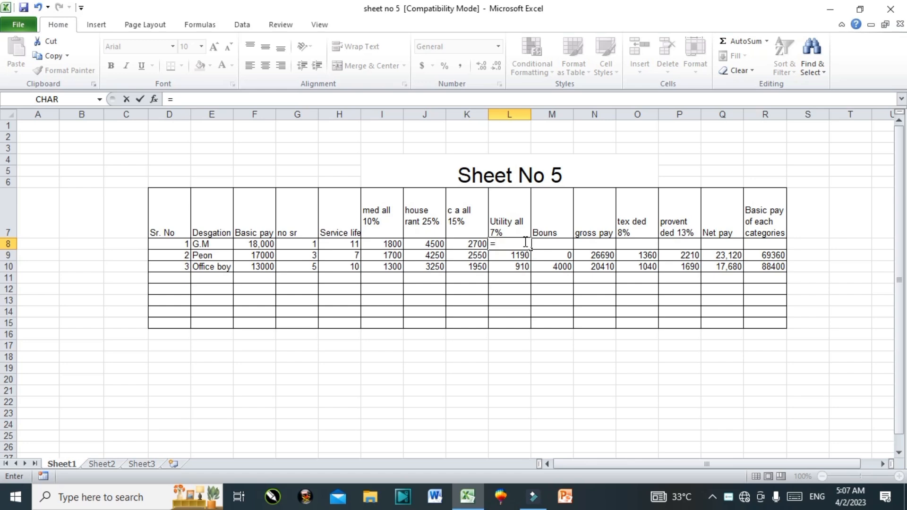
type("f")
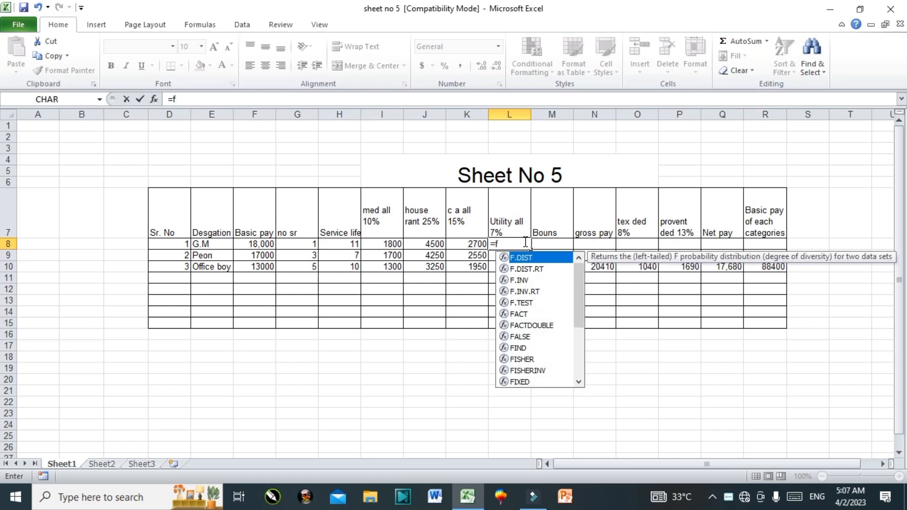
type("8*")
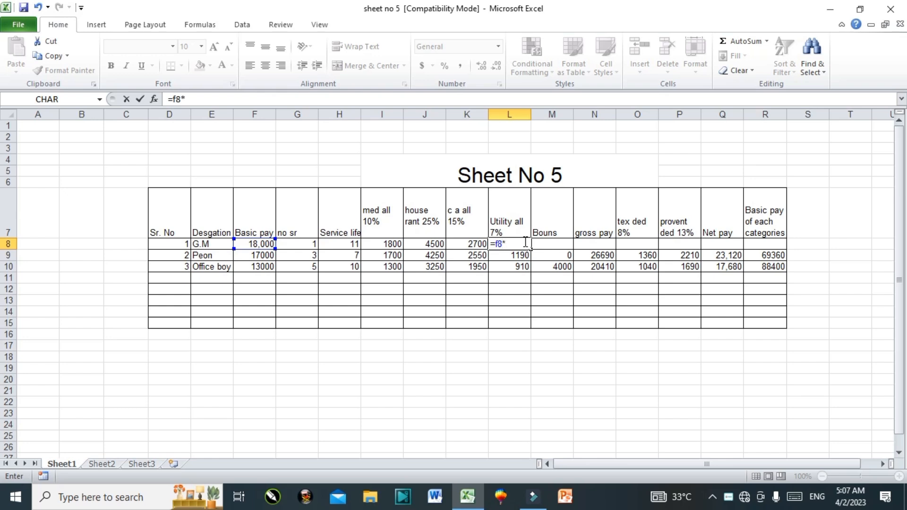
type("7%")
key("Return")
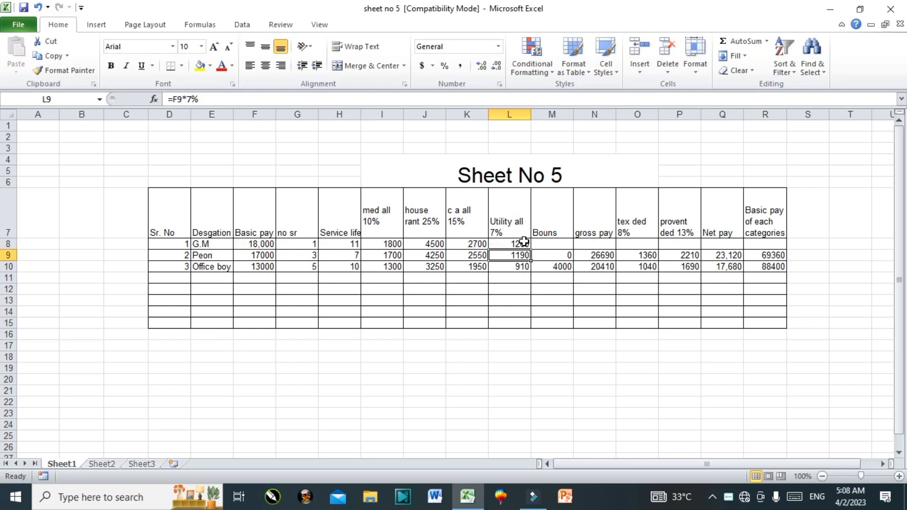
Calculate the first record's bonus in M8 with the formula =IF(OR(E8="peon",H8>5),400,0).
left_click(558, 243)
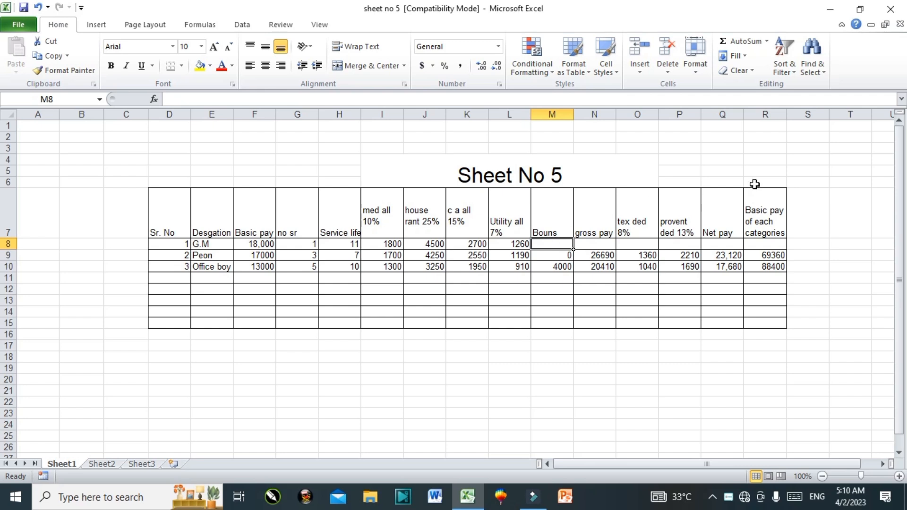
type("=")
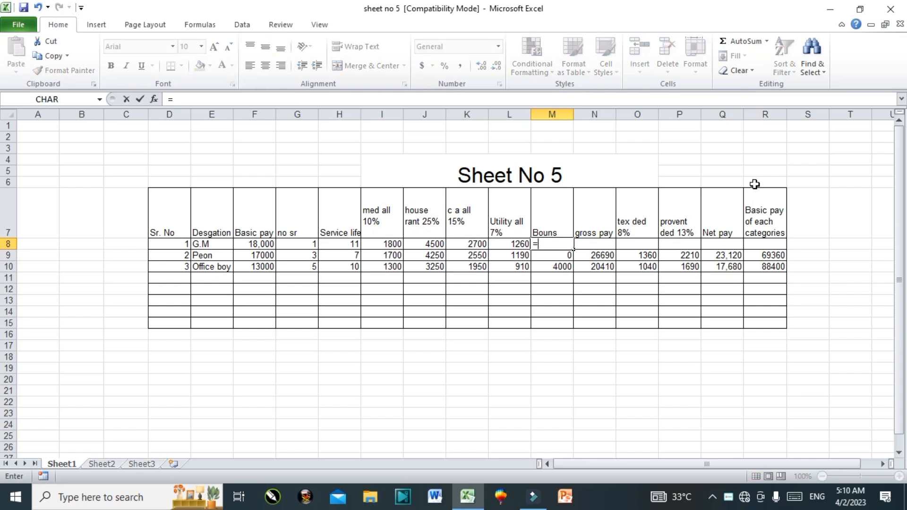
type("if(or")
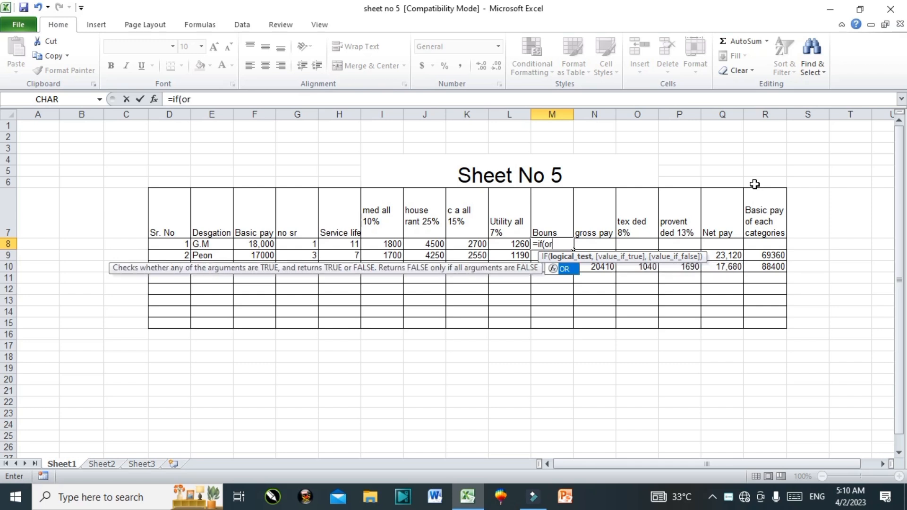
type("(")
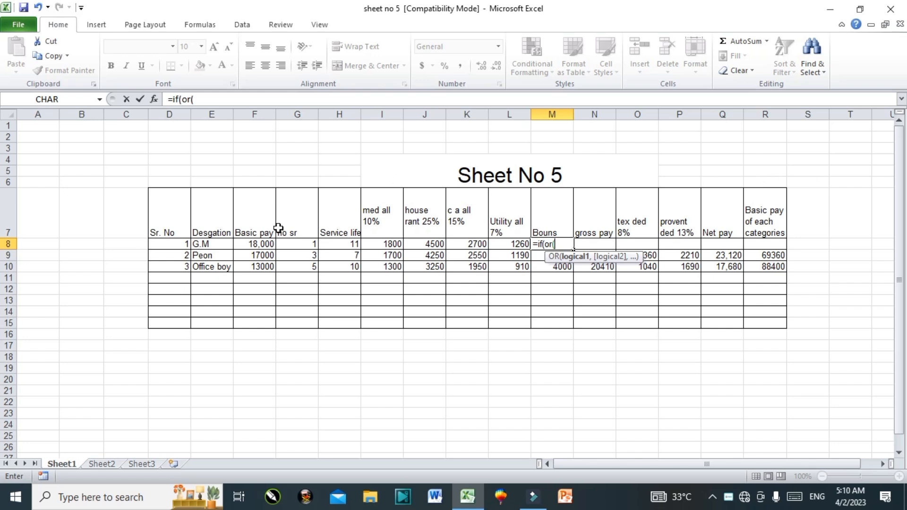
left_click(209, 245)
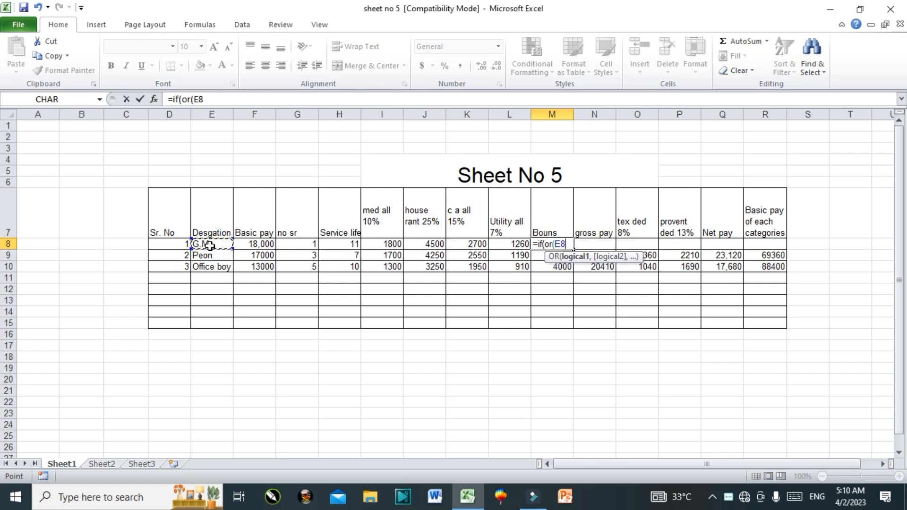
type("=\"peon\",")
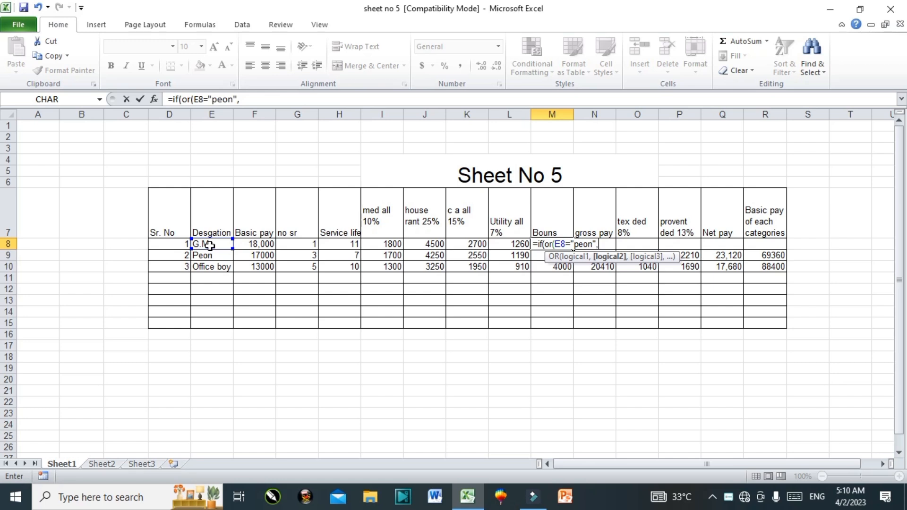
left_click(350, 244)
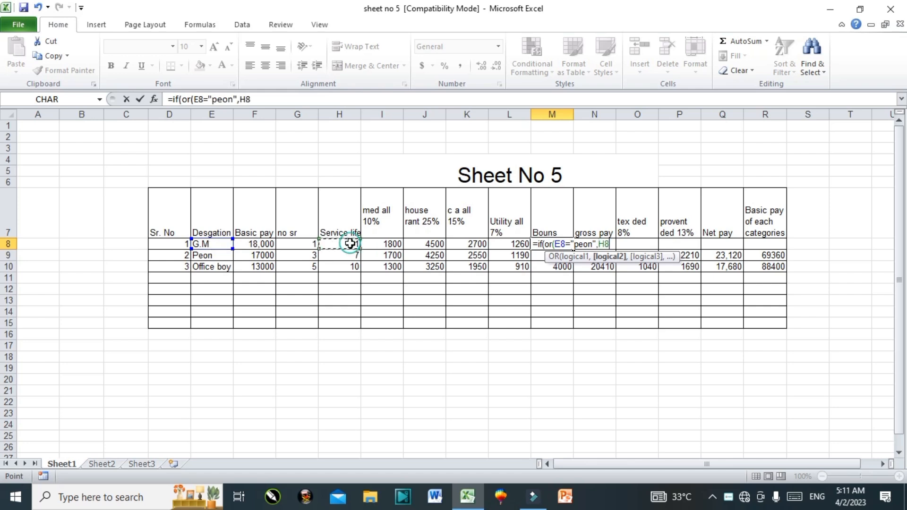
type(">5")
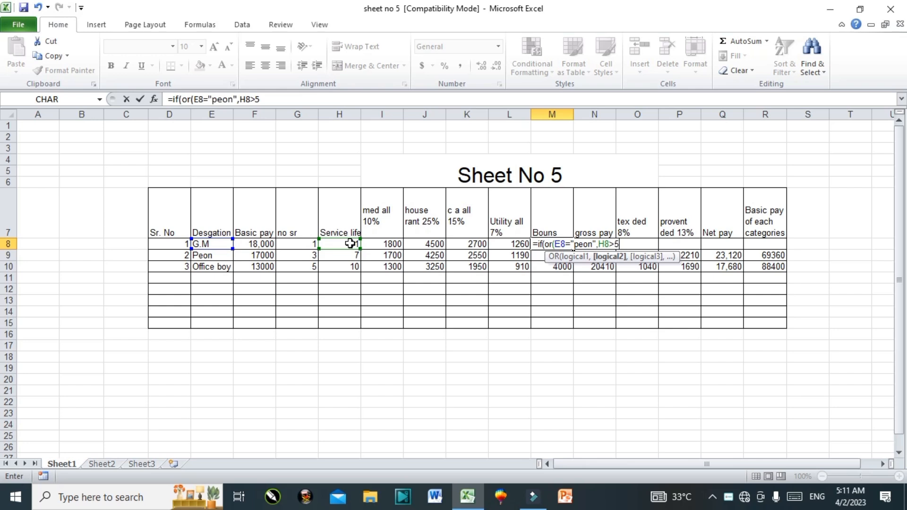
type(")")
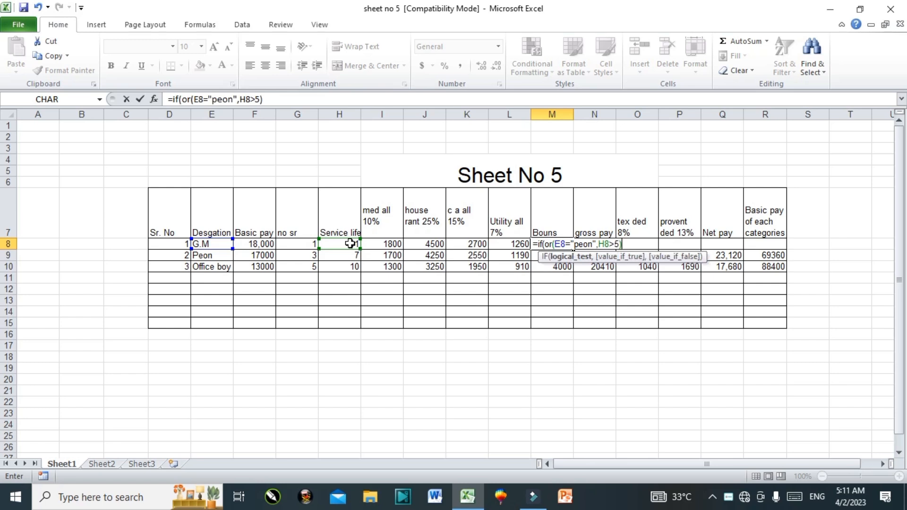
type(",")
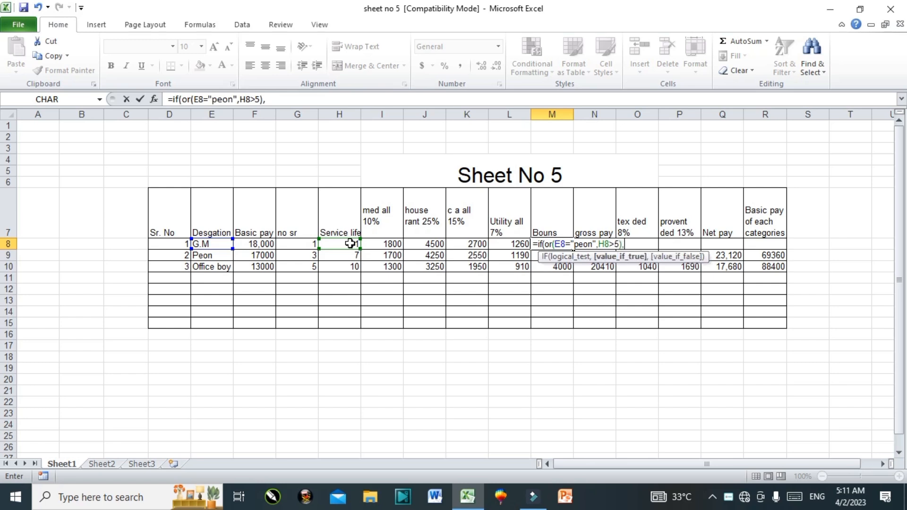
type("400,0")
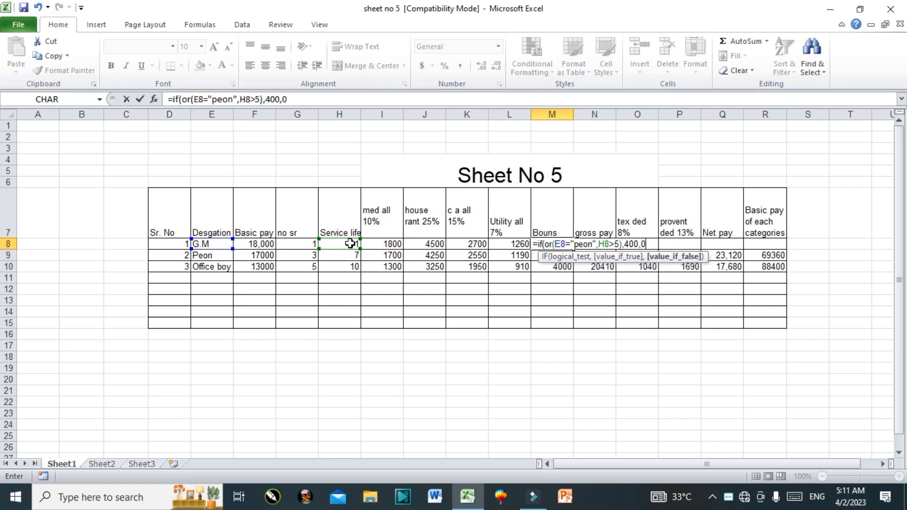
key("BackSpace")
key("BackSpace")
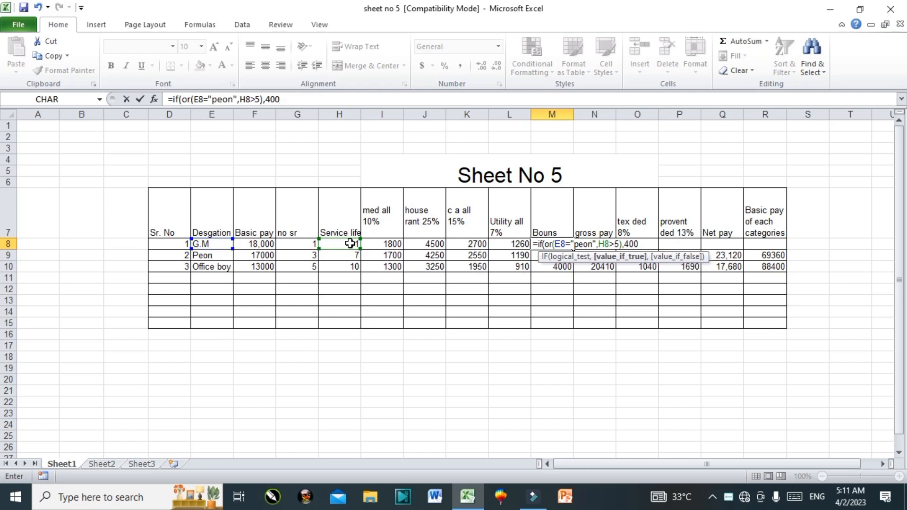
type(",0")
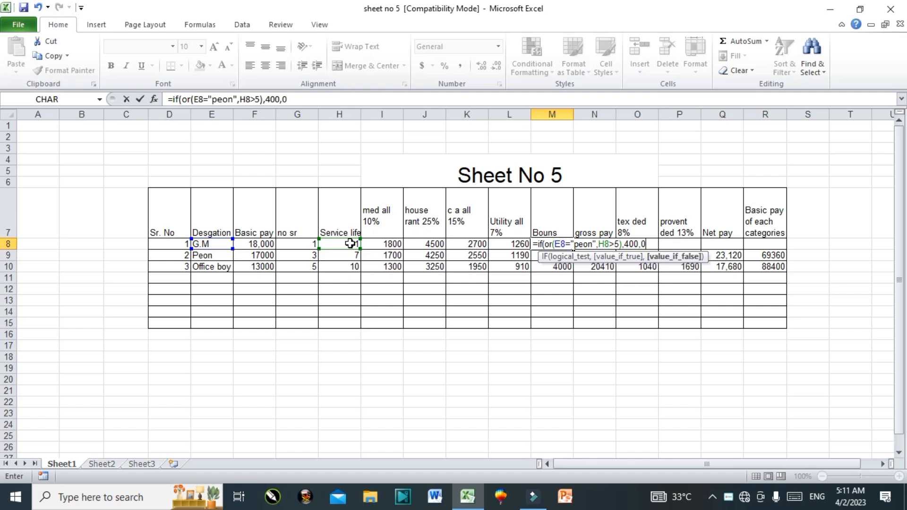
type(")")
key("Return")
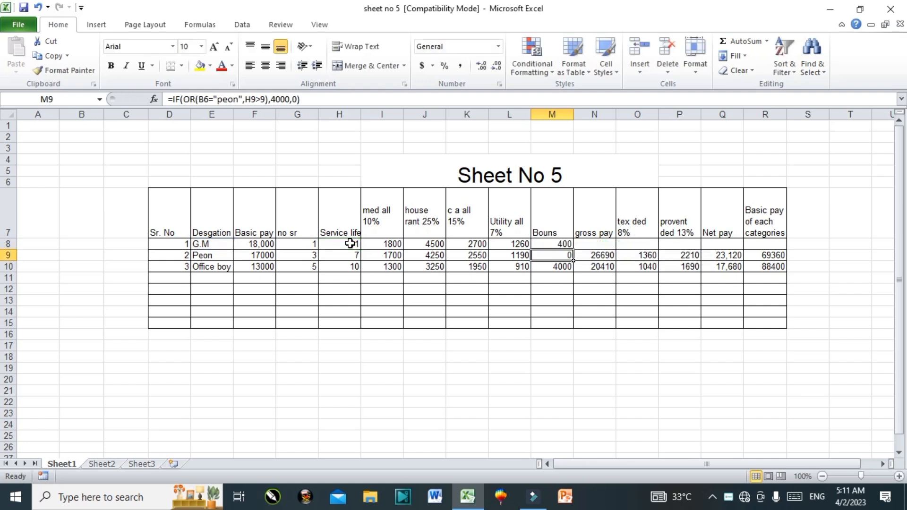
Fill the bonus formula from M8 down to M9:M10 and check the copied formulas.
left_click(563, 244)
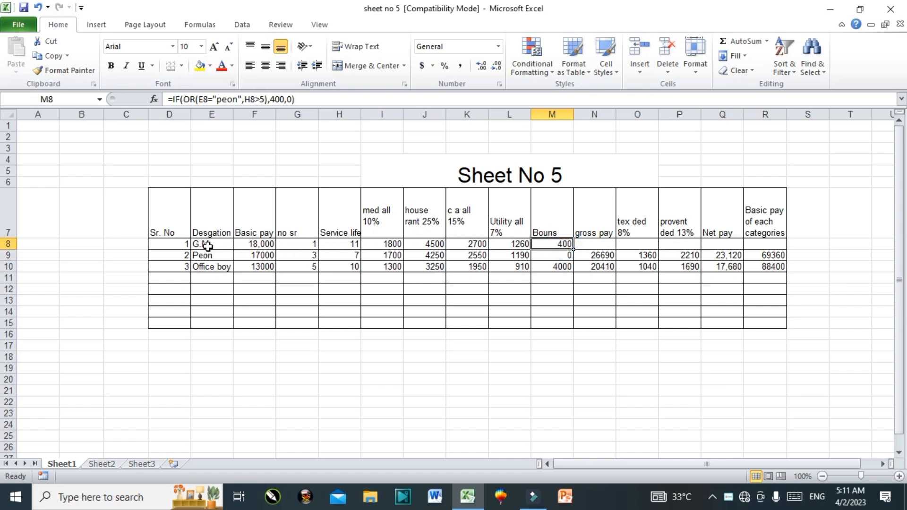
left_click(353, 243)
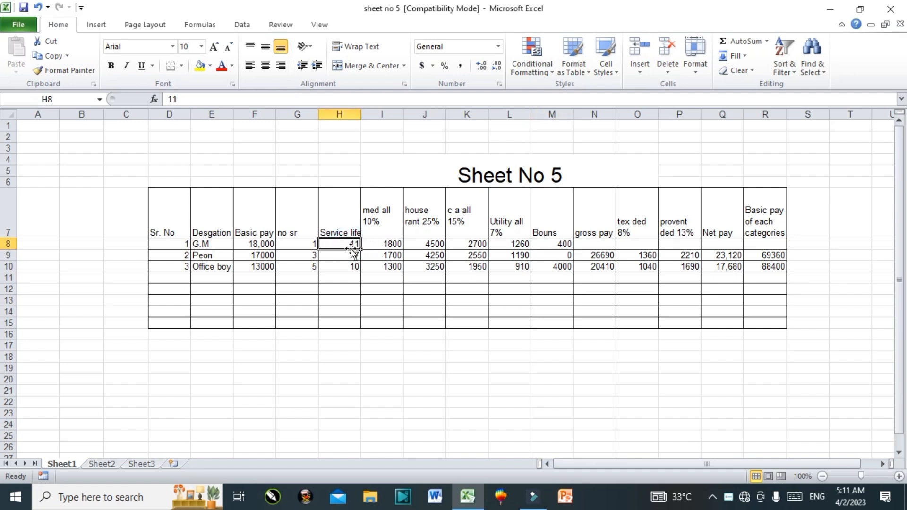
left_click(560, 245)
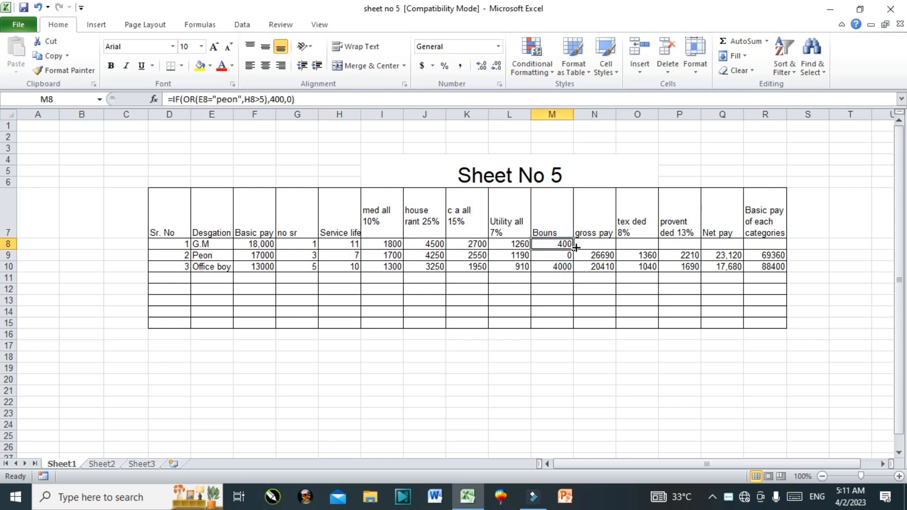
left_click_drag(573, 249, 570, 271)
left_click(561, 254)
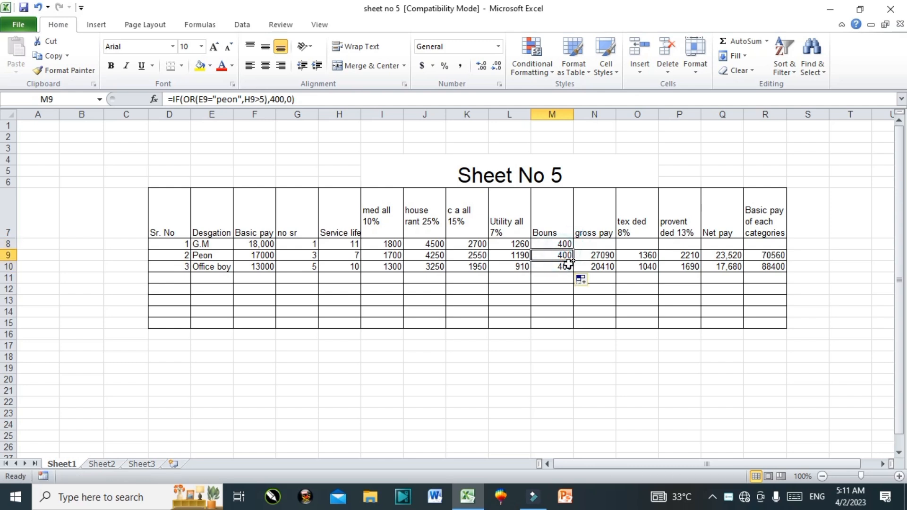
left_click(564, 265)
left_click(566, 256)
Calculate the first record's gross pay in N8 with the formula =F8+I8+J8+K8+L8+M8.
left_click(604, 245)
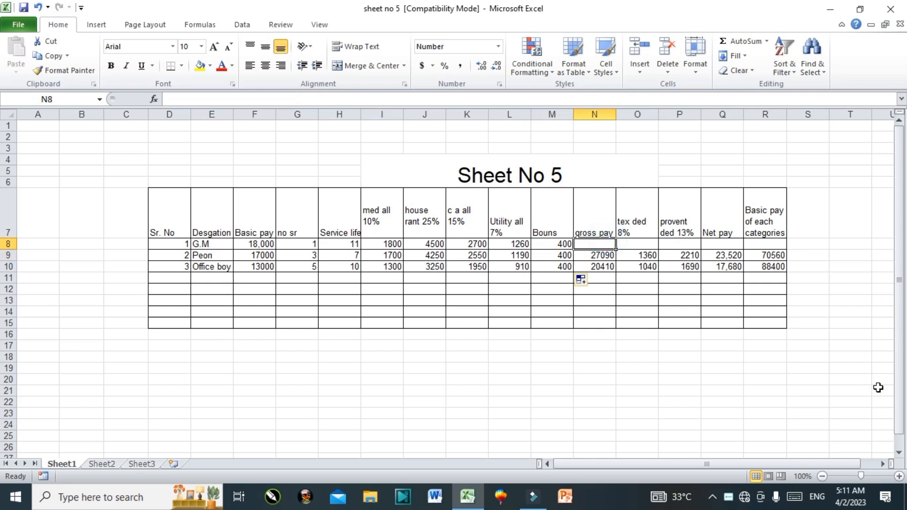
type("=if")
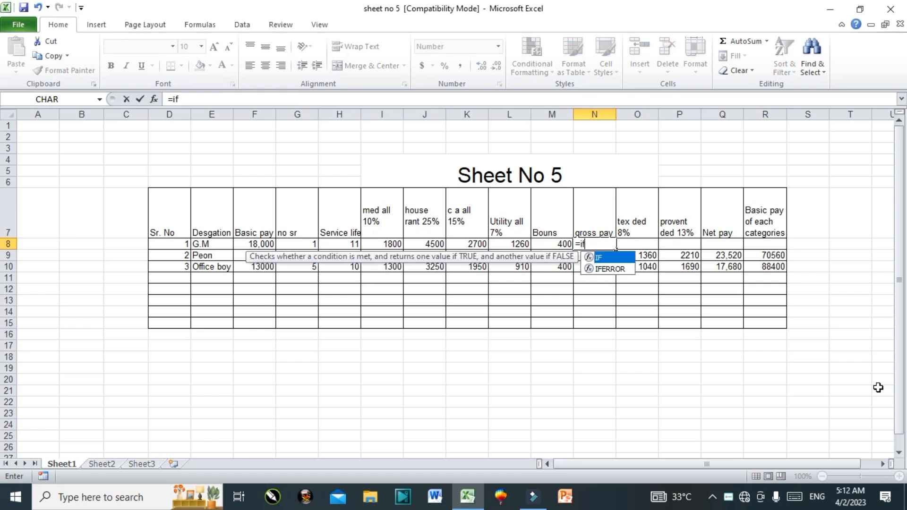
key("BackSpace")
key("BackSpace")
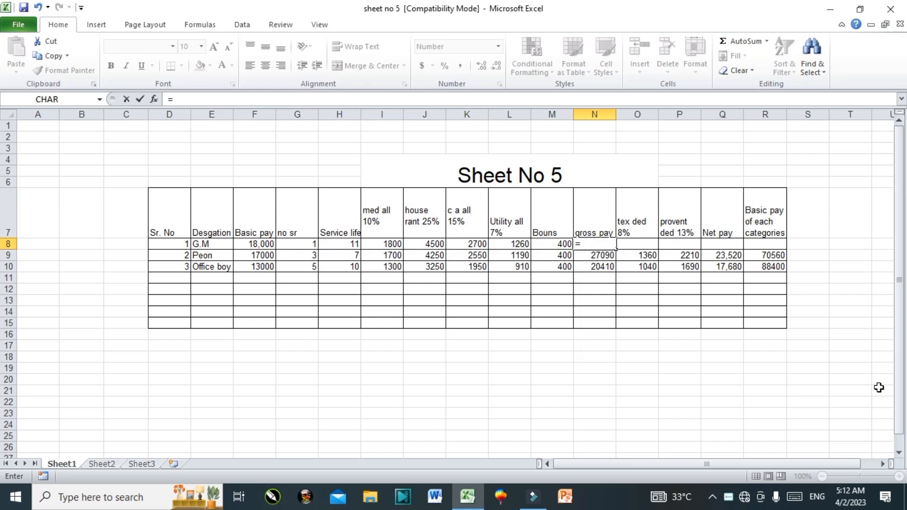
left_click(245, 245)
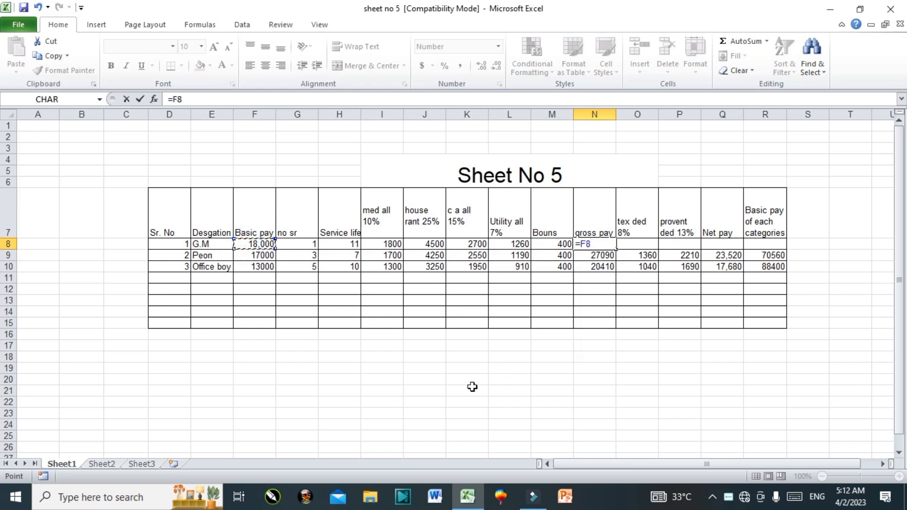
type("+")
left_click(389, 244)
type("+")
left_click(435, 243)
type("+")
left_click(466, 245)
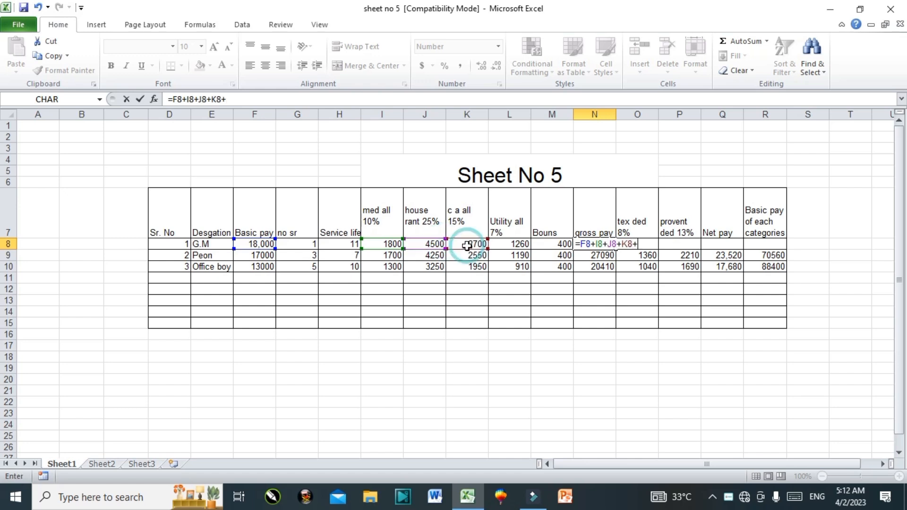
type("+")
left_click(516, 246)
type("+")
left_click(552, 246)
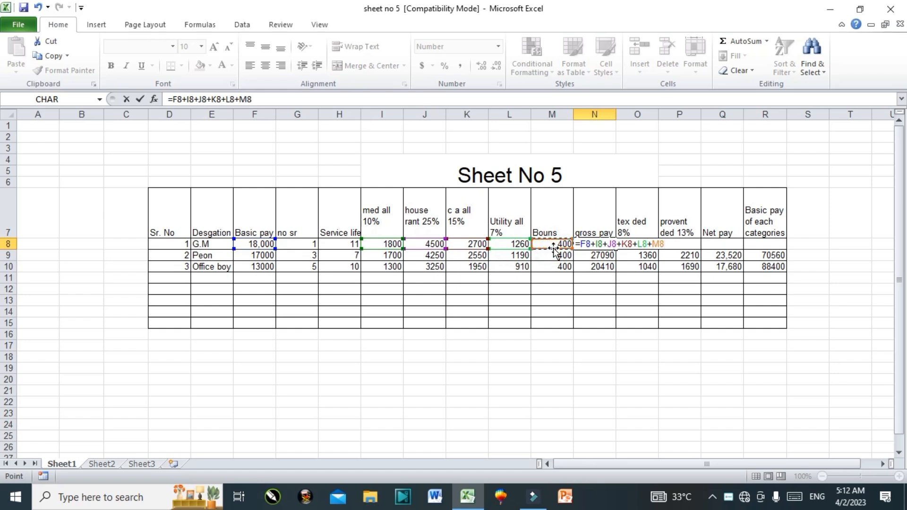
key("Return")
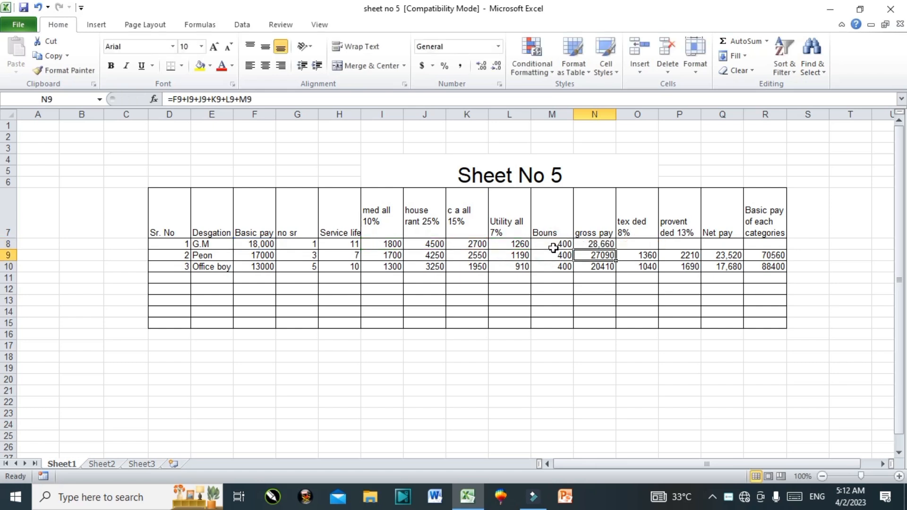
Calculate the first record's tax deduction in O8 with the formula =F8*8%.
left_click(634, 243)
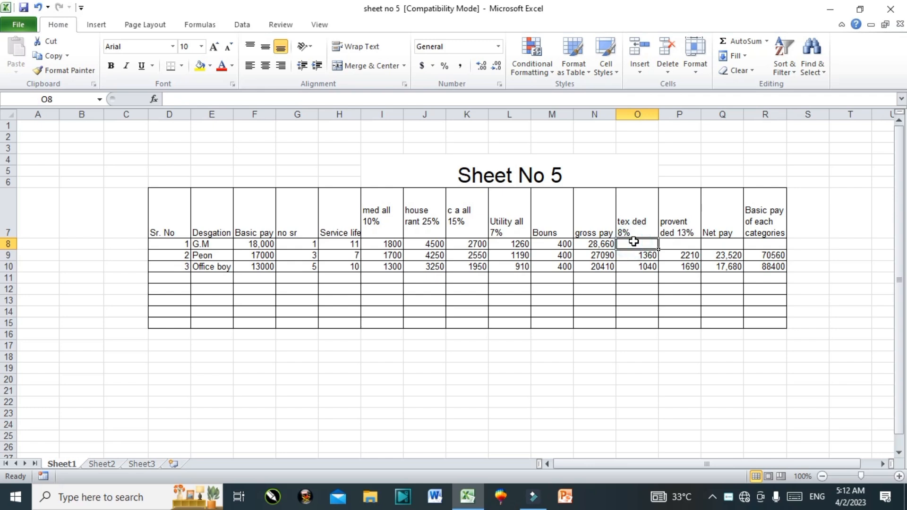
type("=")
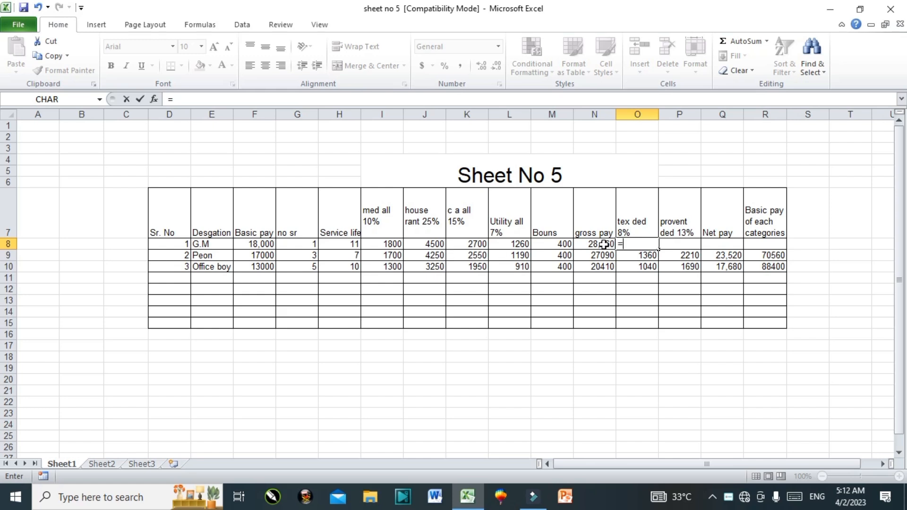
left_click(263, 244)
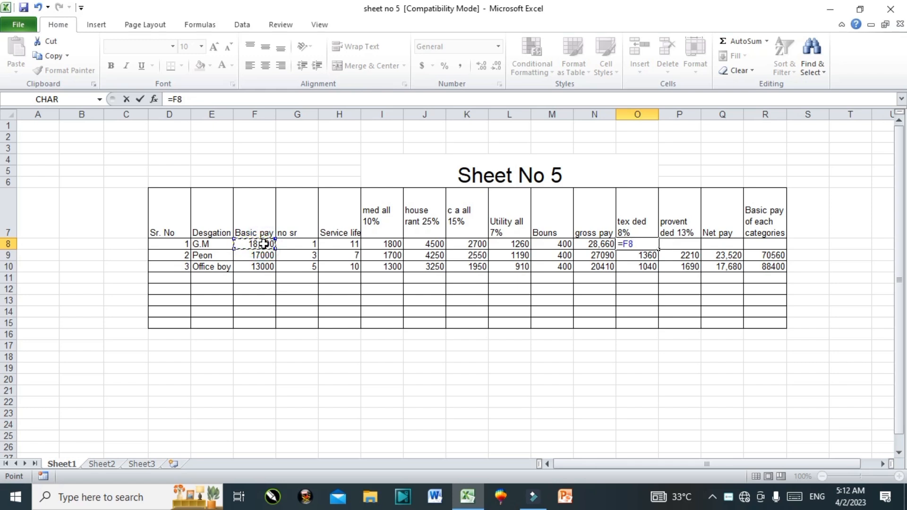
type("*8%")
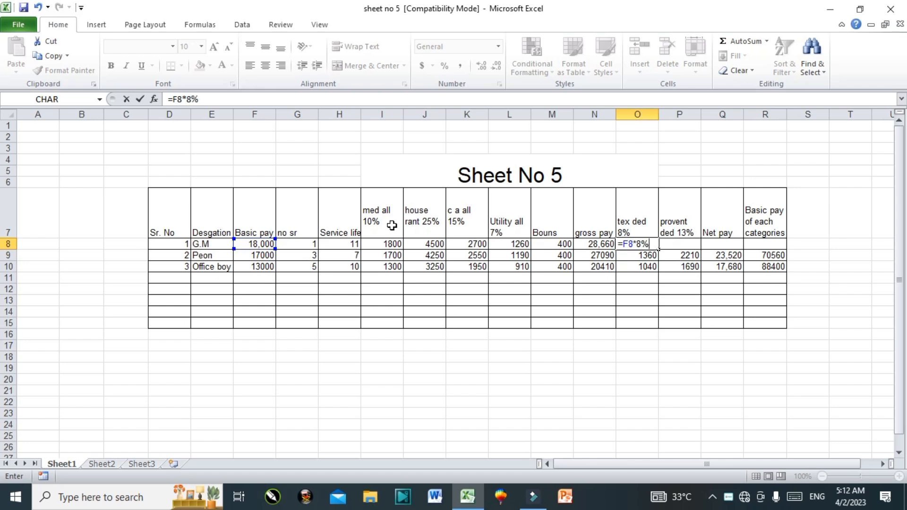
key("Return")
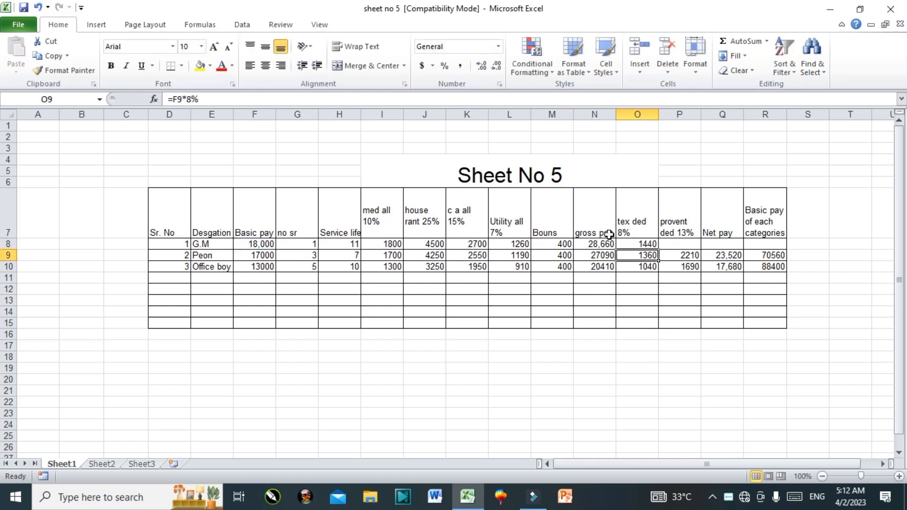
Calculate the first record's provident deduction in P8 with the formula =F8*13%.
left_click(693, 244)
type("=")
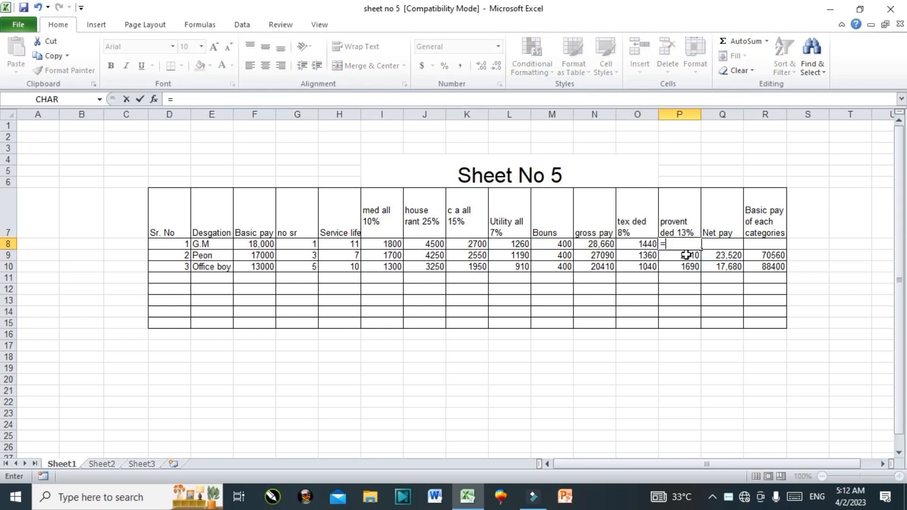
left_click(261, 243)
type("88")
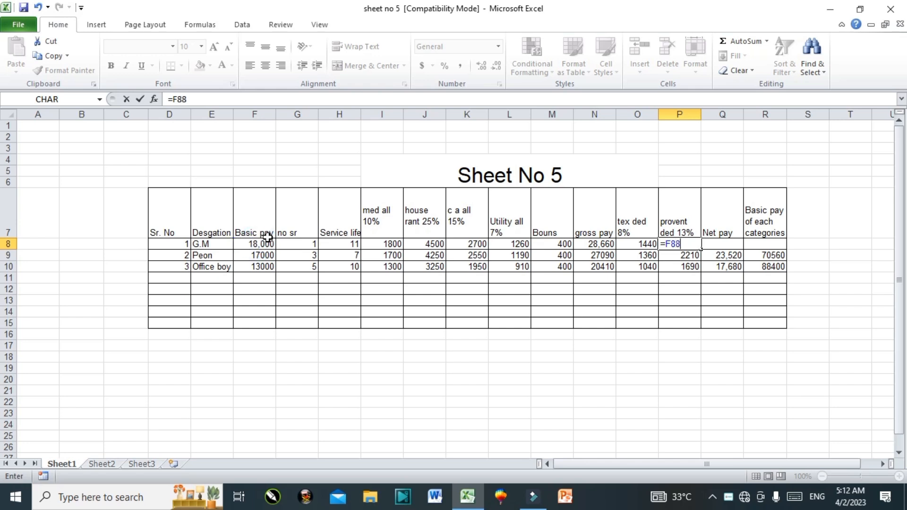
type("13%")
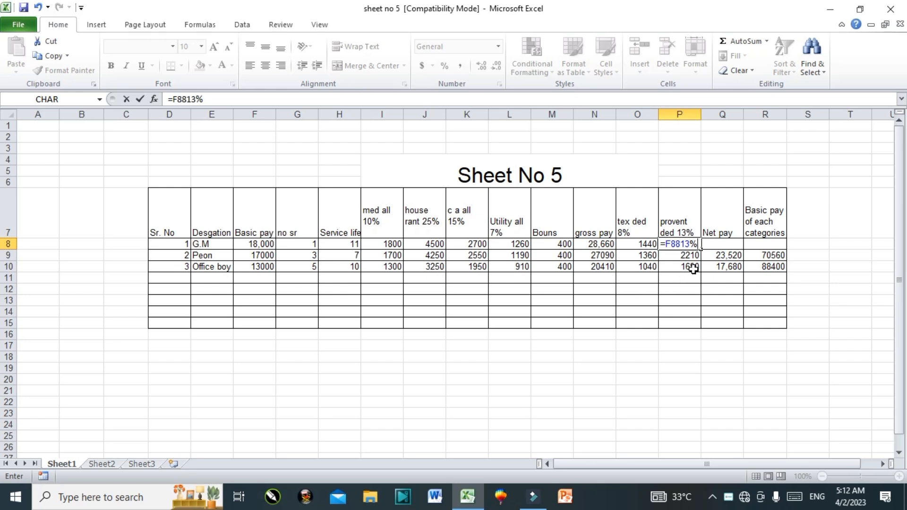
left_click(679, 244)
left_click_drag(679, 245, 675, 249)
type("*")
key("Return")
Calculate the first record's net pay in Q8 with the formula =N8-O8-P8.
left_click(722, 245)
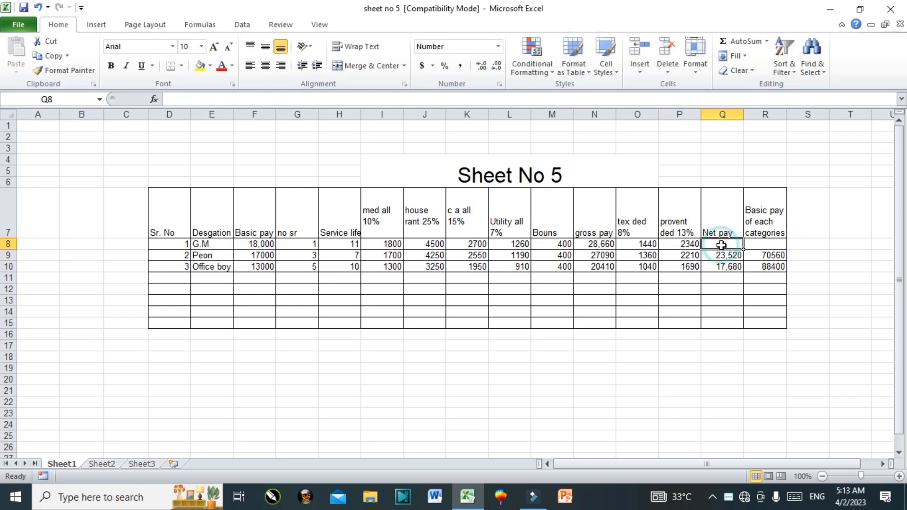
type("=")
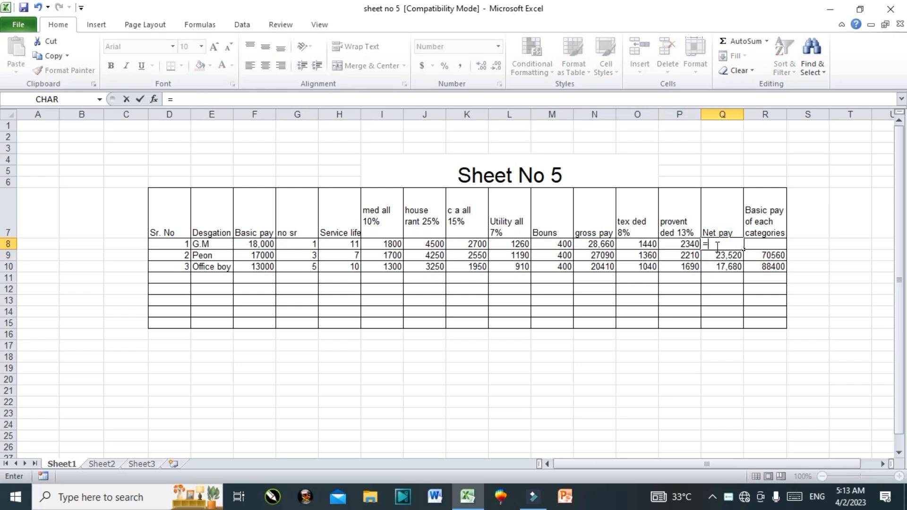
left_click(600, 245)
type("-")
left_click(641, 244)
type("-")
left_click(676, 244)
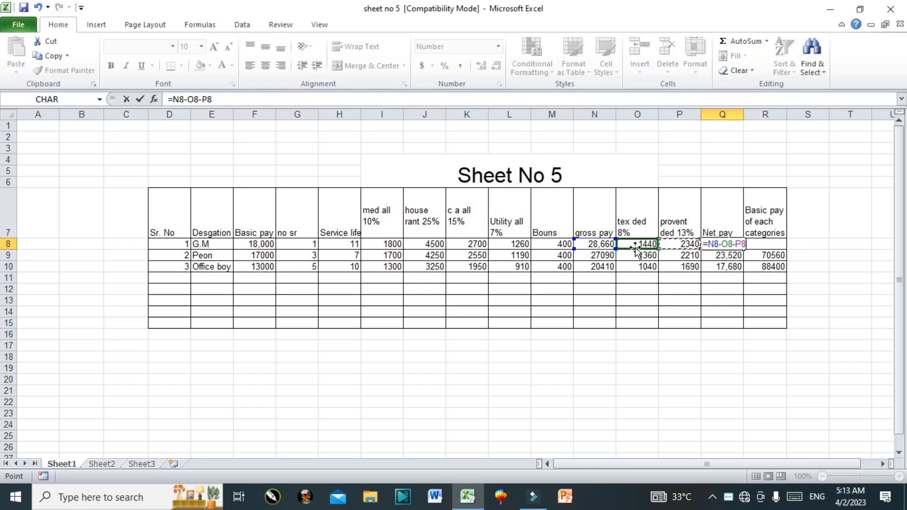
key("Return")
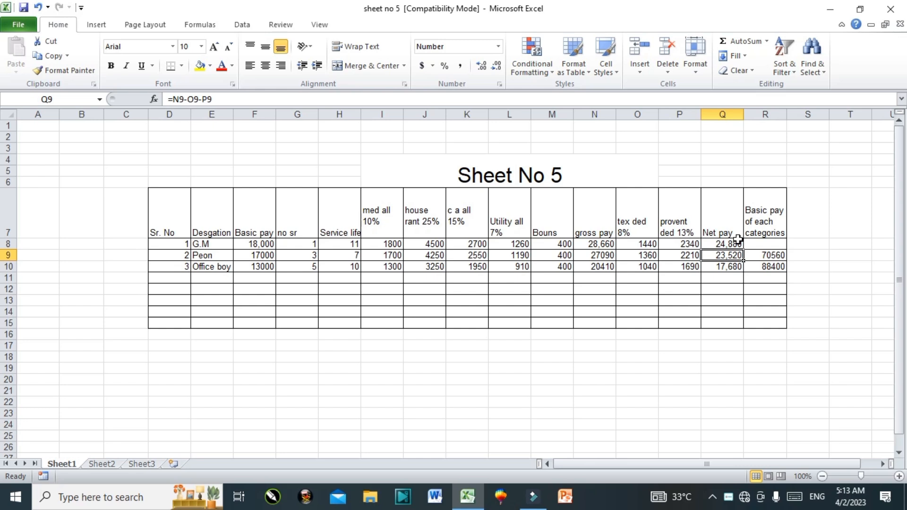
Check the no sr values in G8:G10 and calculate the first record's basic pay of each category in R8 with the formula =Q8*G8.
left_click(756, 241)
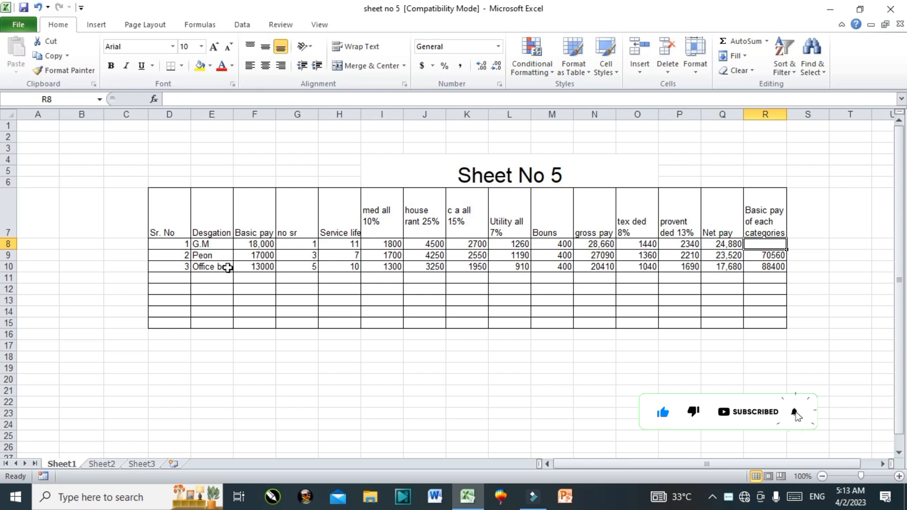
left_click(304, 243)
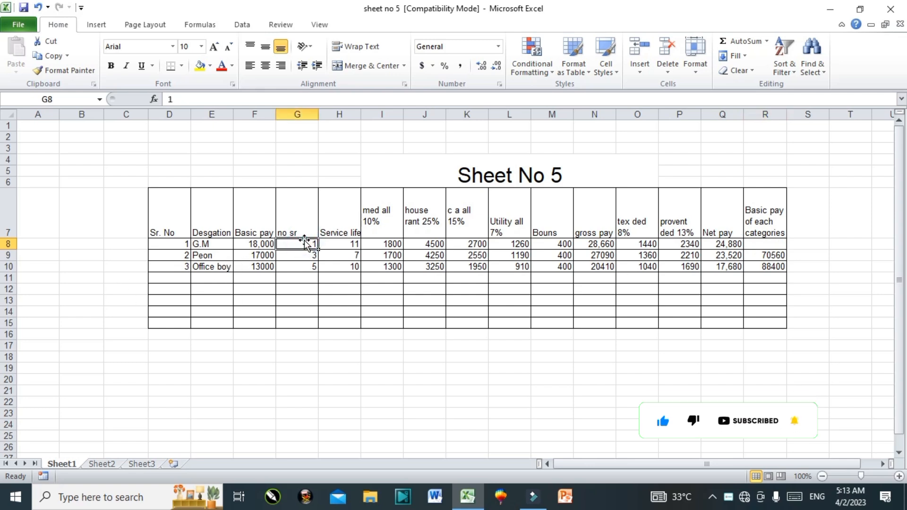
left_click(299, 256)
left_click(314, 266)
type("5")
left_click(300, 244)
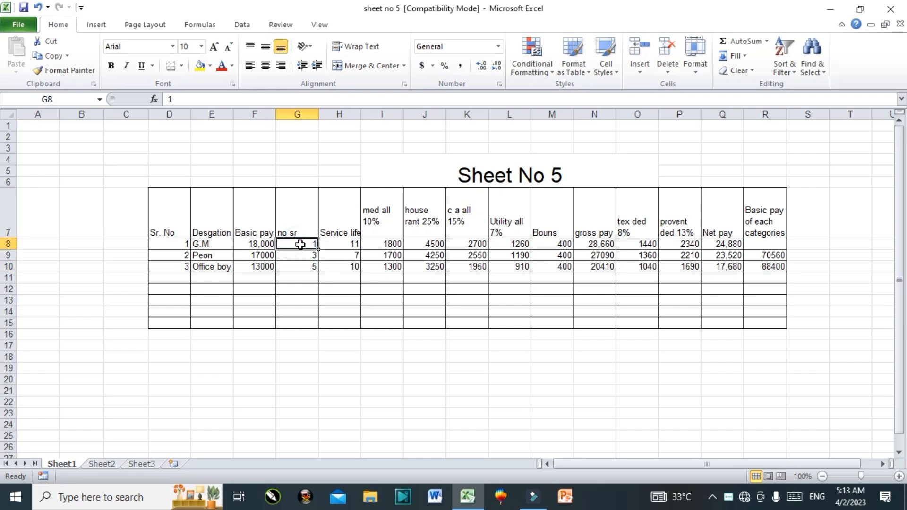
left_click(759, 247)
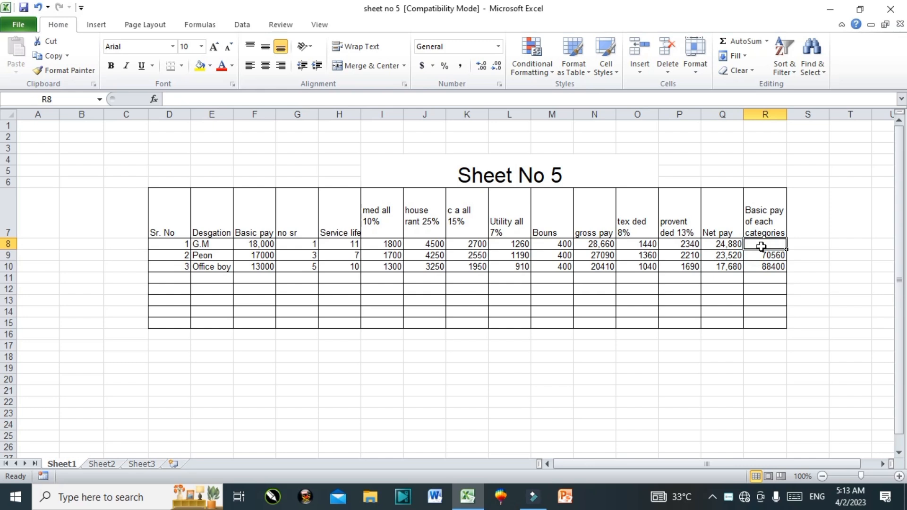
type("=")
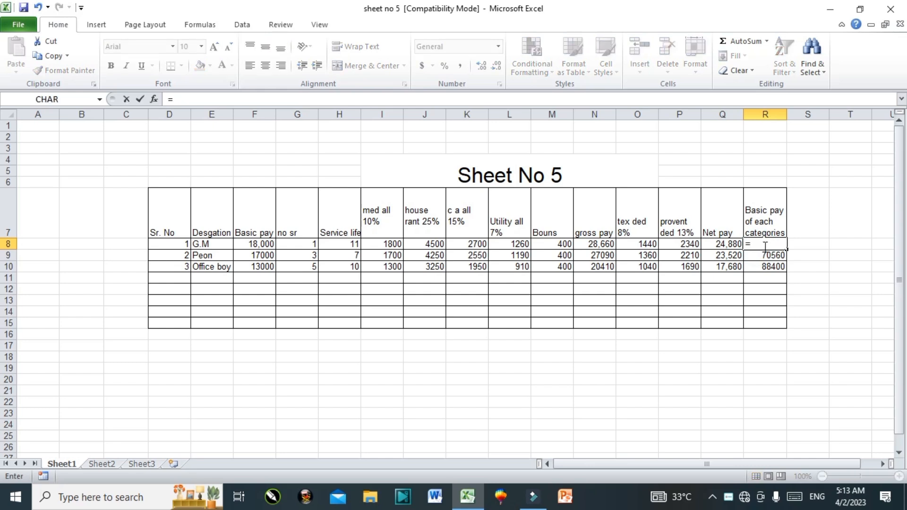
left_click(263, 242)
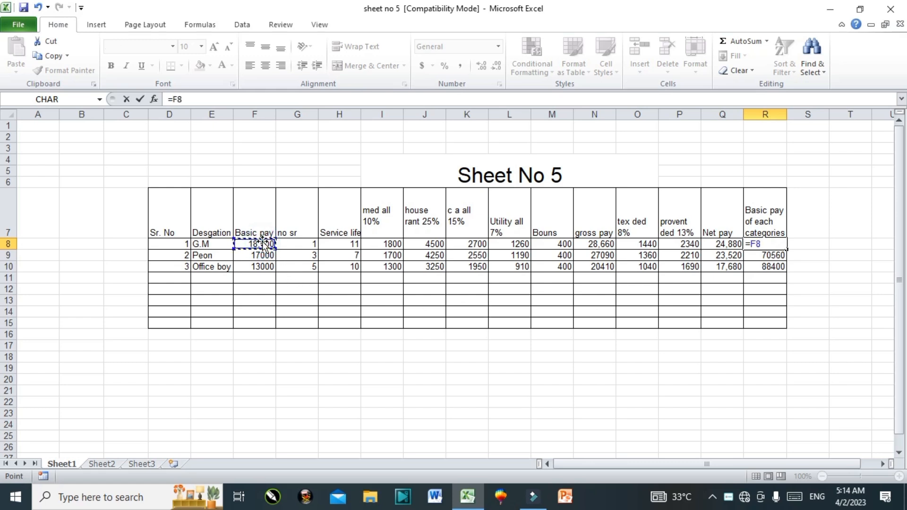
key("BackSpace")
key("BackSpace")
left_click(731, 244)
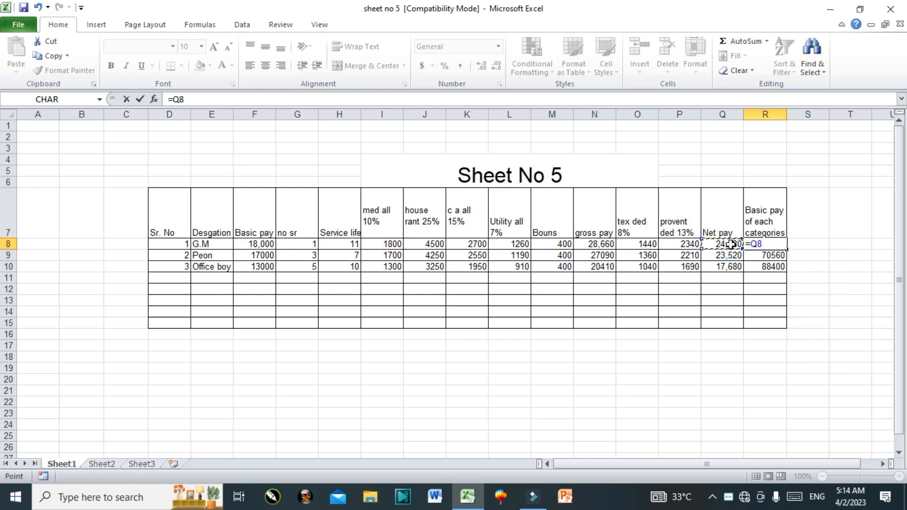
type("*")
left_click(301, 245)
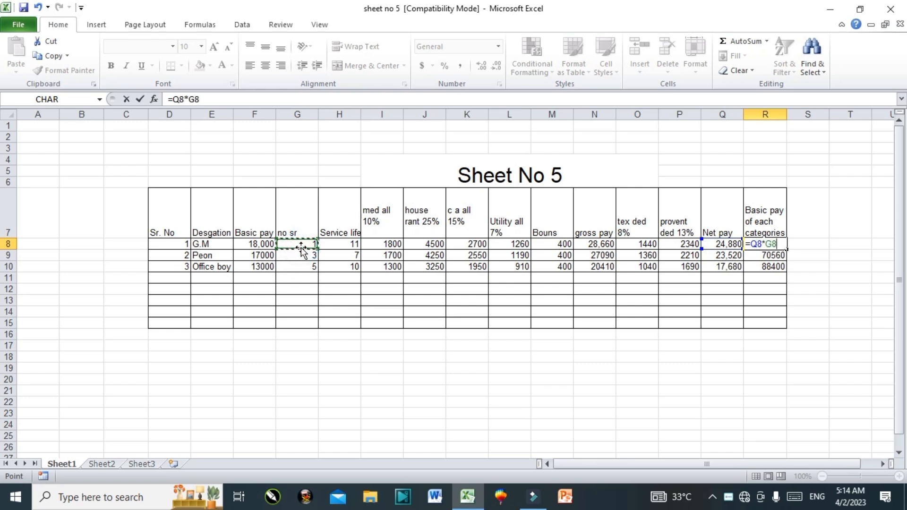
key("Return")
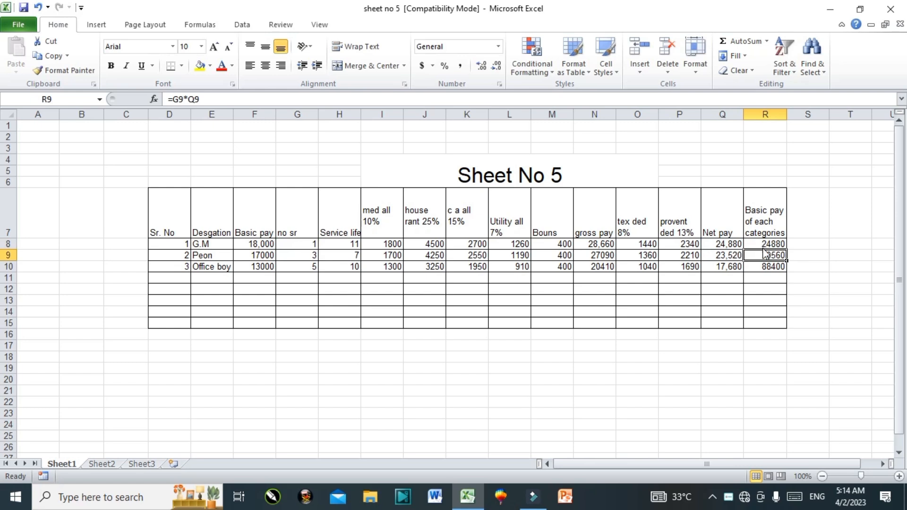
Fill the category pay formula from R8 down to R9:R10 and check the copied formulas.
left_click(791, 246)
left_click(786, 246)
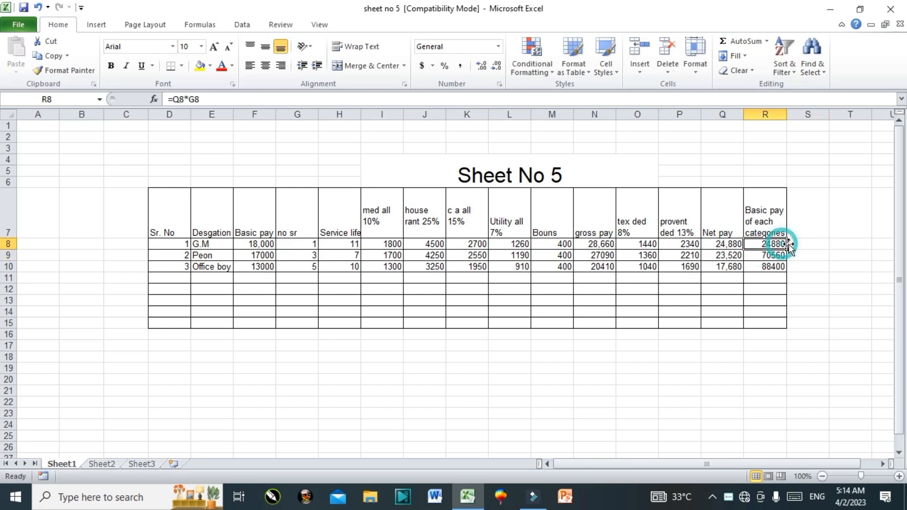
left_click_drag(789, 248, 788, 268)
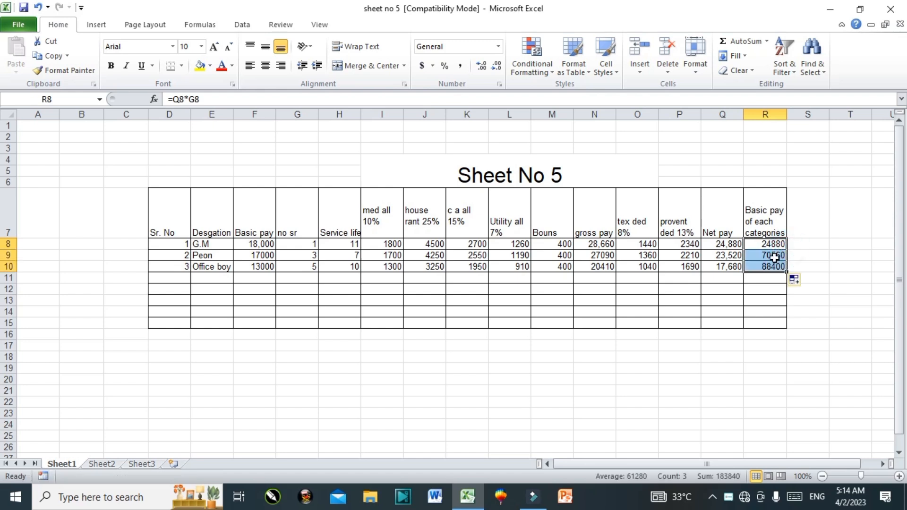
left_click(774, 257)
left_click(721, 256)
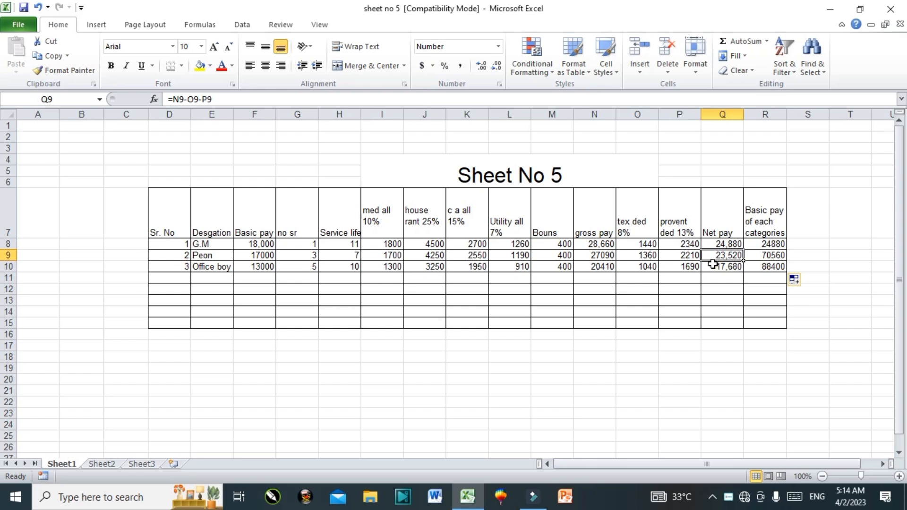
left_click(781, 257)
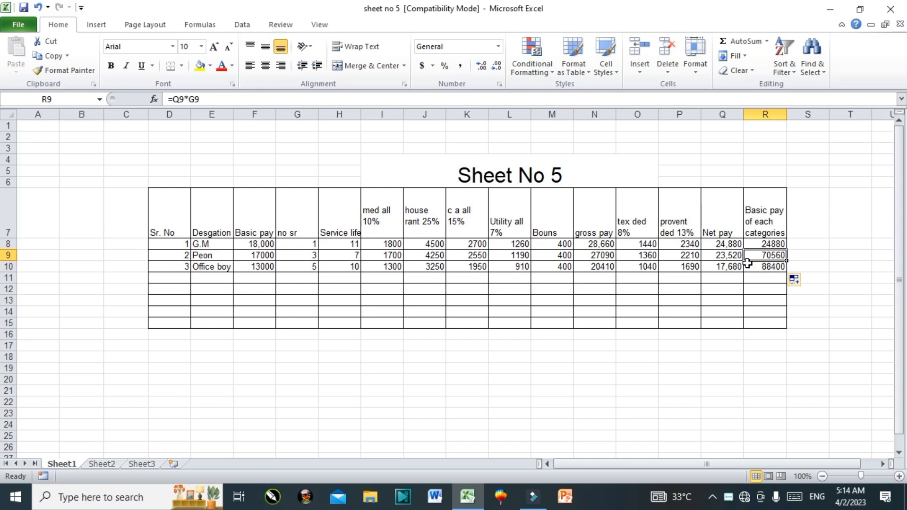
right_click(725, 501)
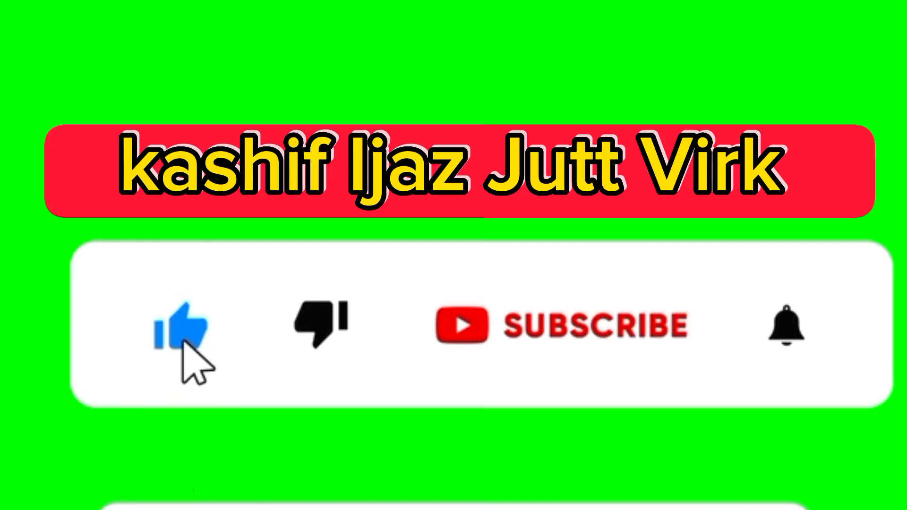